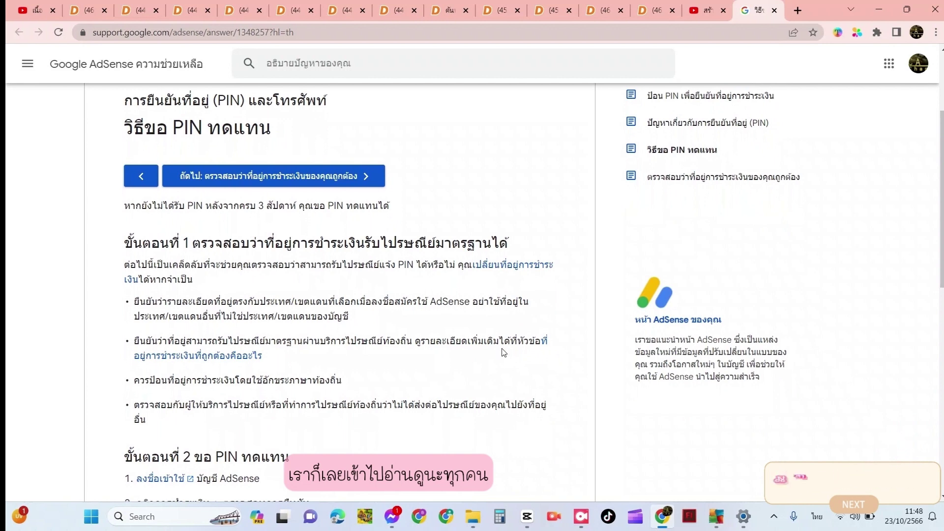
Read the opening replacement-PIN steps in the AdSense Help article, highlighting the first bullet
scroll(504, 353, down, 1)
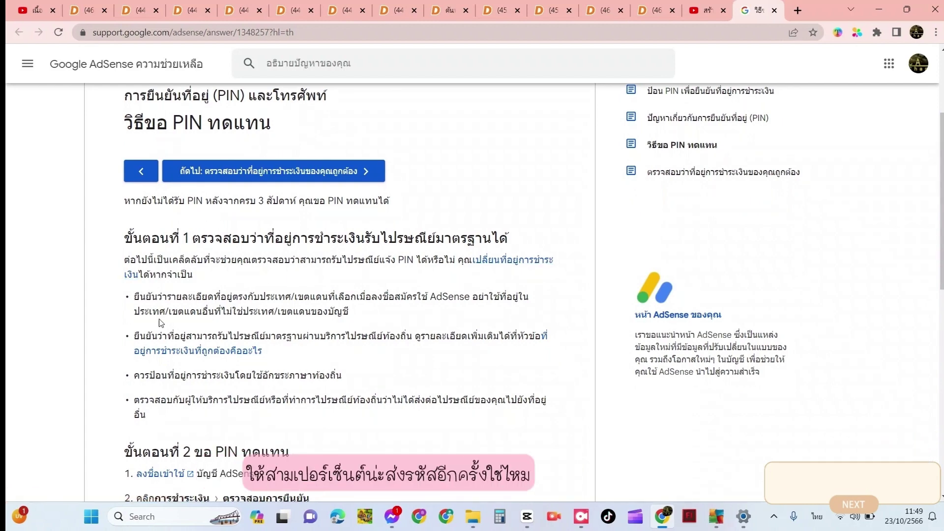
scroll(161, 323, down, 1)
scroll(160, 323, down, 1)
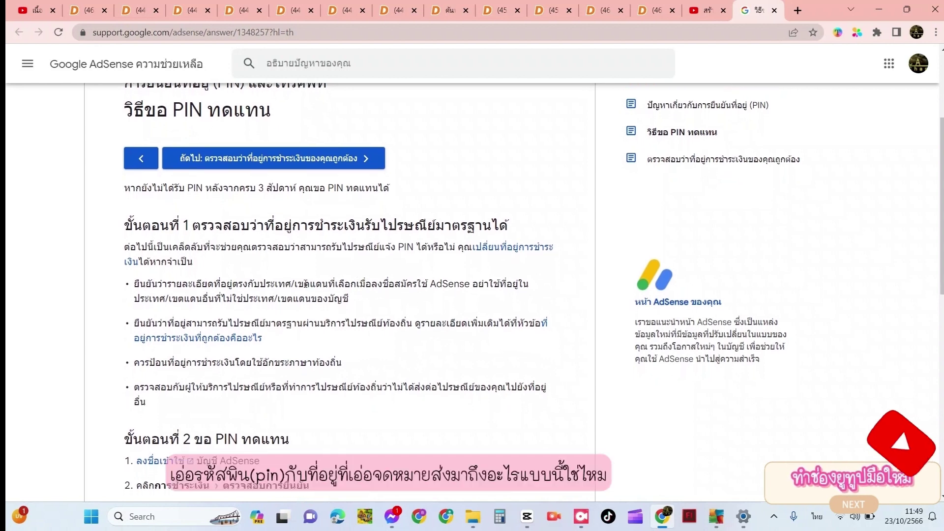
drag(302, 287, 420, 288)
click(420, 289)
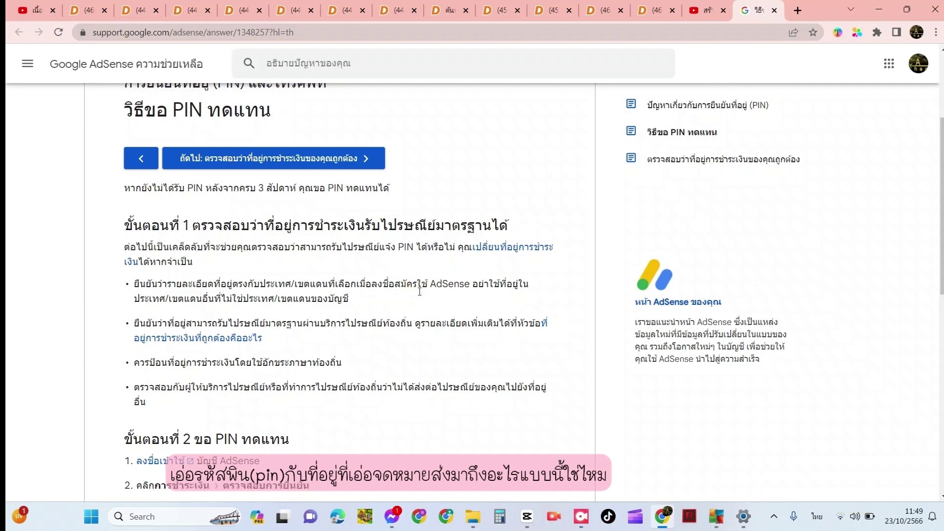
Read the remaining steps, then open AdSense in a new tab through step 2's 'ลงชื่อเข้าใช้' link
scroll(406, 312, down, 1)
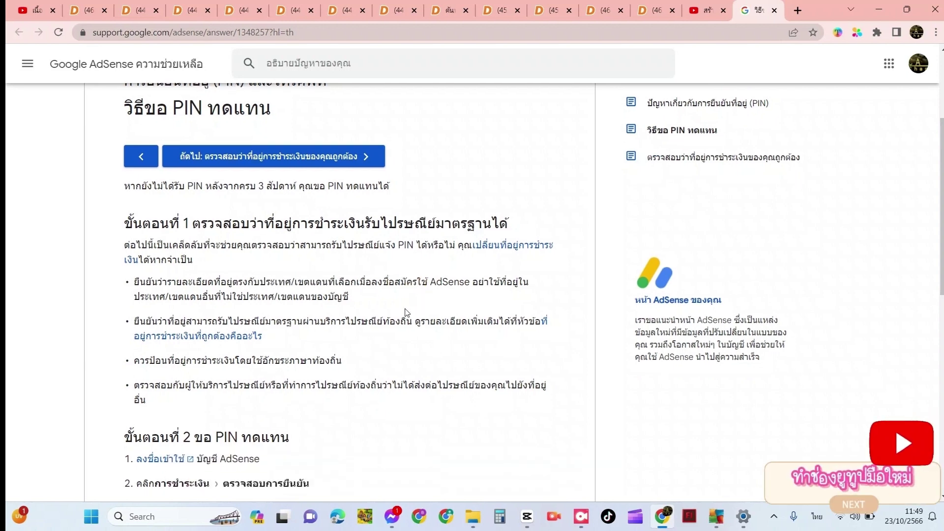
scroll(406, 312, down, 1)
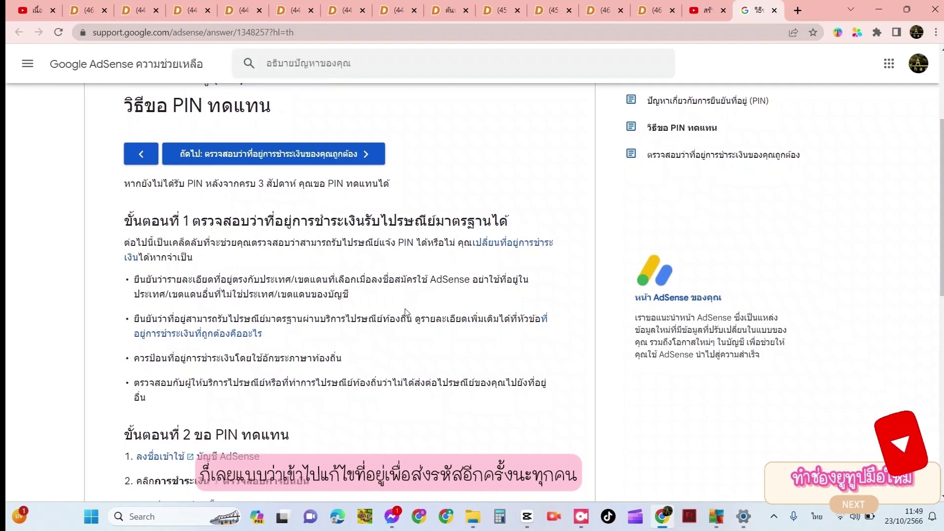
scroll(406, 313, down, 1)
scroll(406, 313, down, 1)
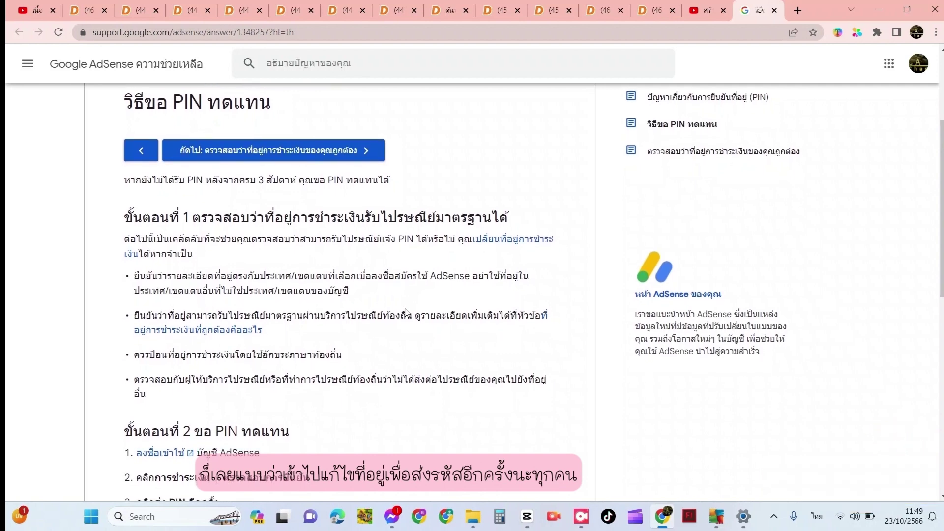
scroll(406, 309, down, 1)
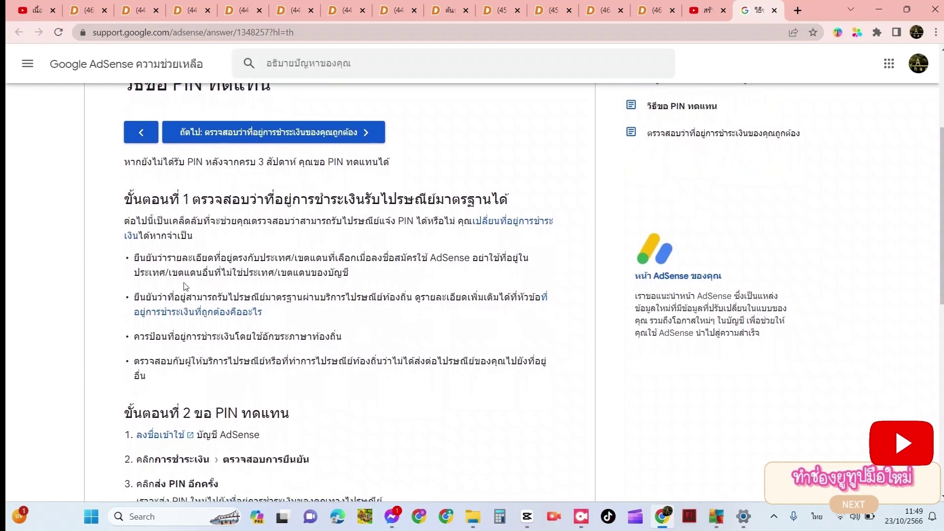
scroll(238, 332, down, 1)
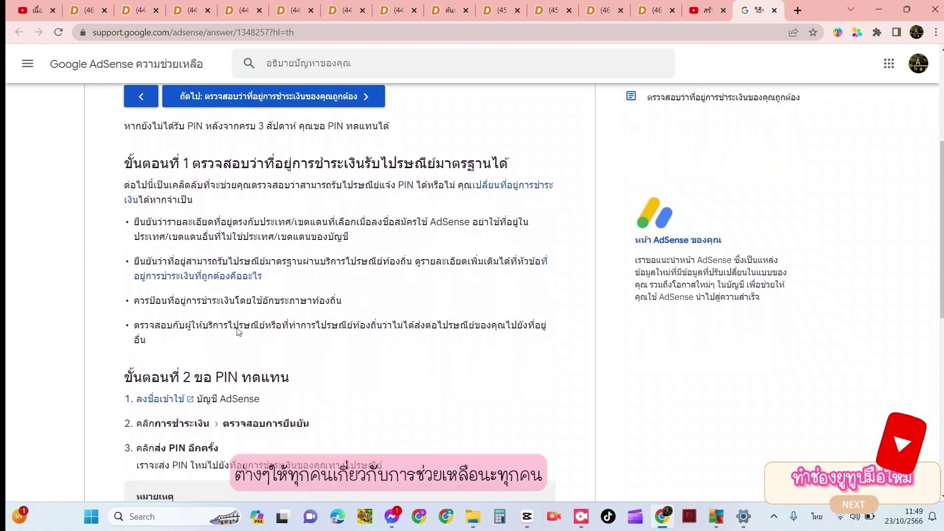
scroll(239, 332, down, 4)
scroll(238, 332, up, 1)
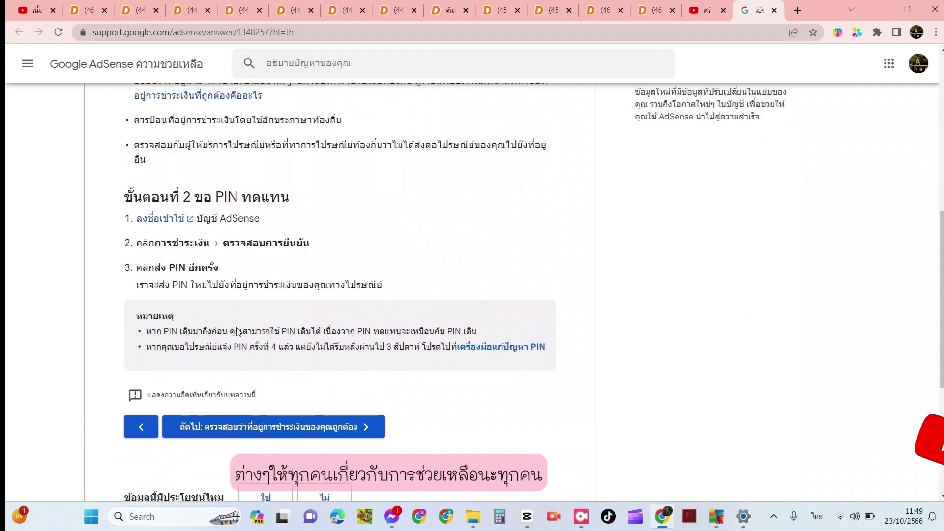
click(167, 226)
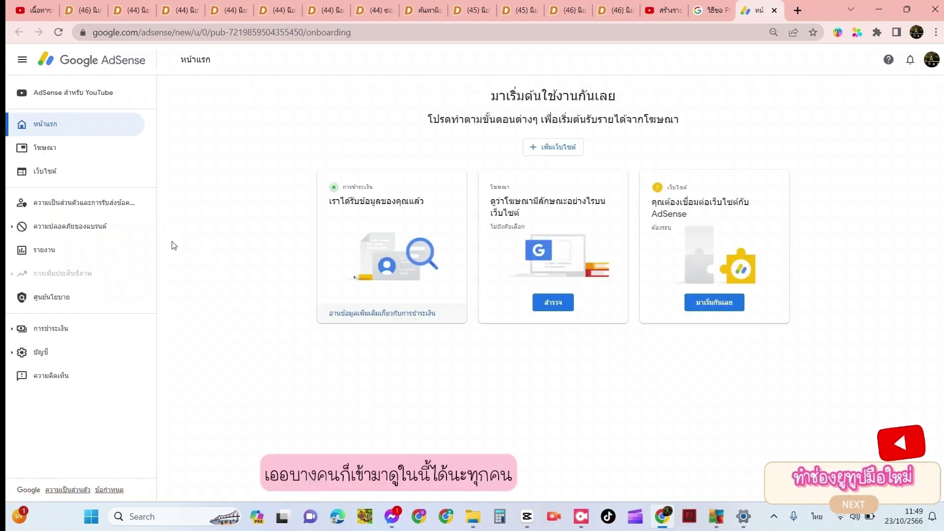
Expand การชำระเงิน and บัญชี > การตั้งค่า, open ข้อมูลบัญชี, then go to ตรวจสอบเพื่อยืนยัน
click(23, 330)
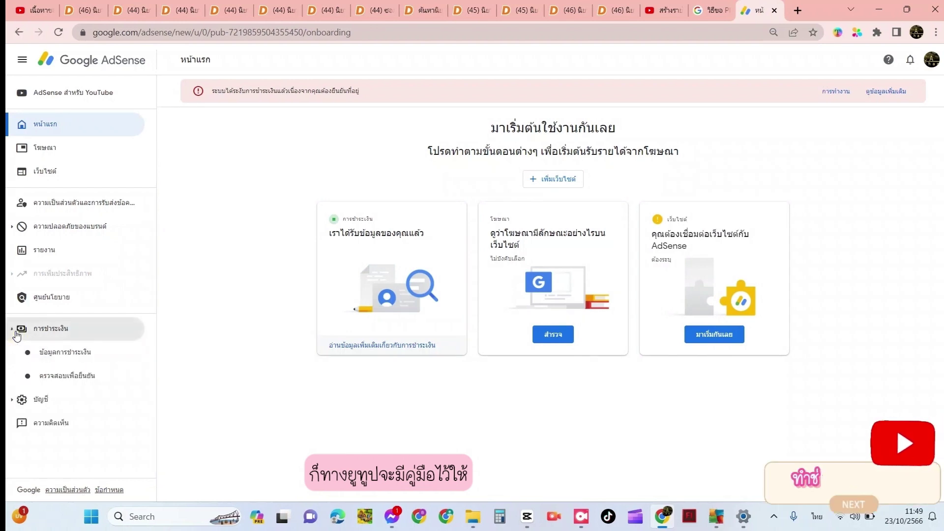
click(19, 400)
click(58, 424)
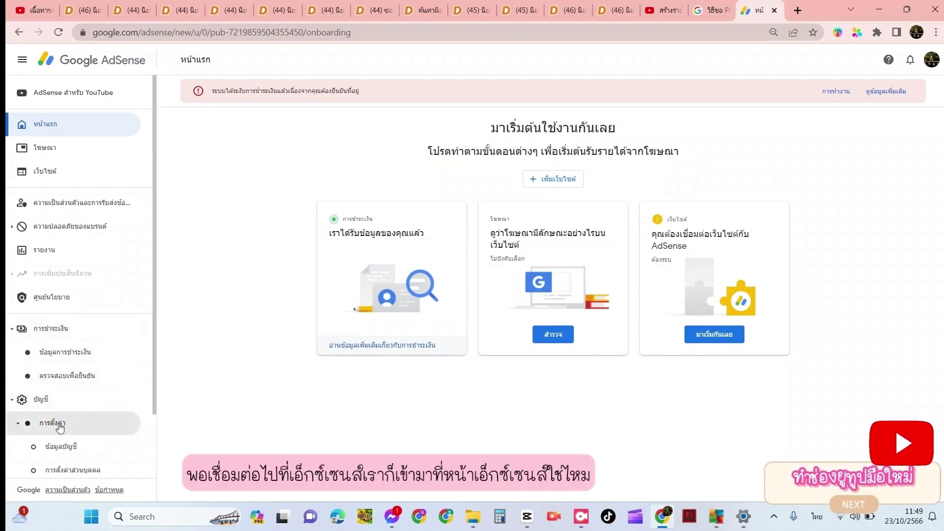
click(77, 446)
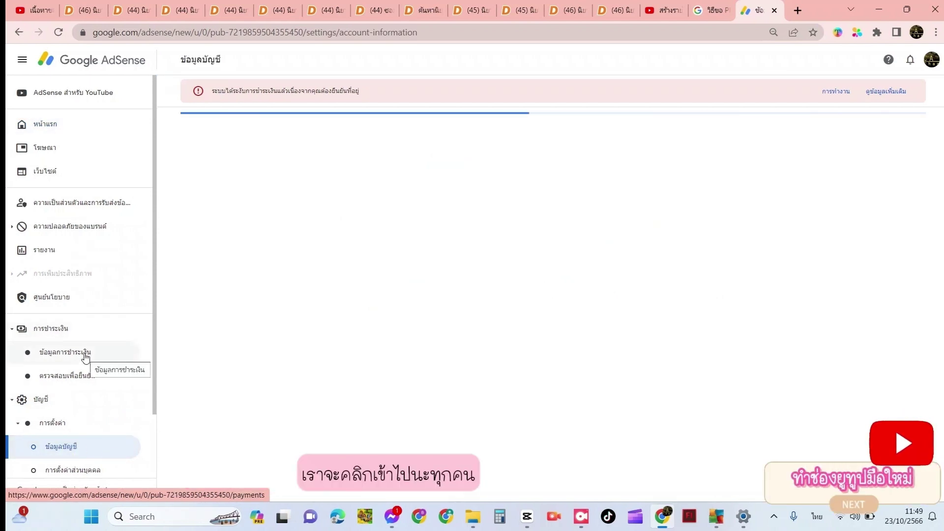
click(86, 369)
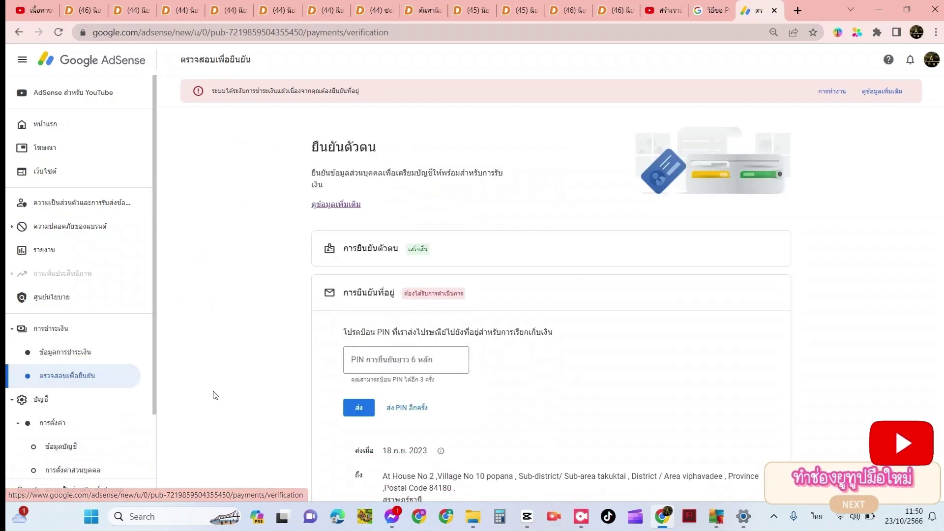
scroll(508, 390, down, 1)
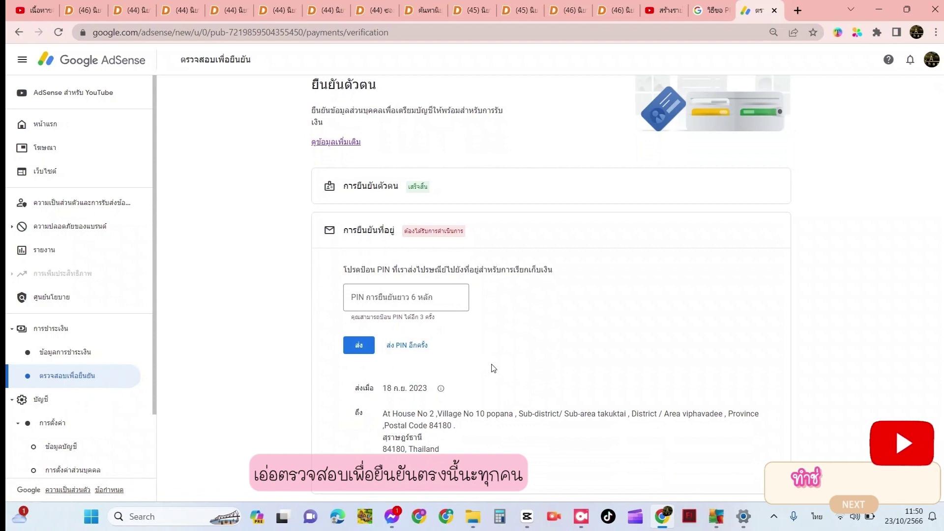
click(418, 346)
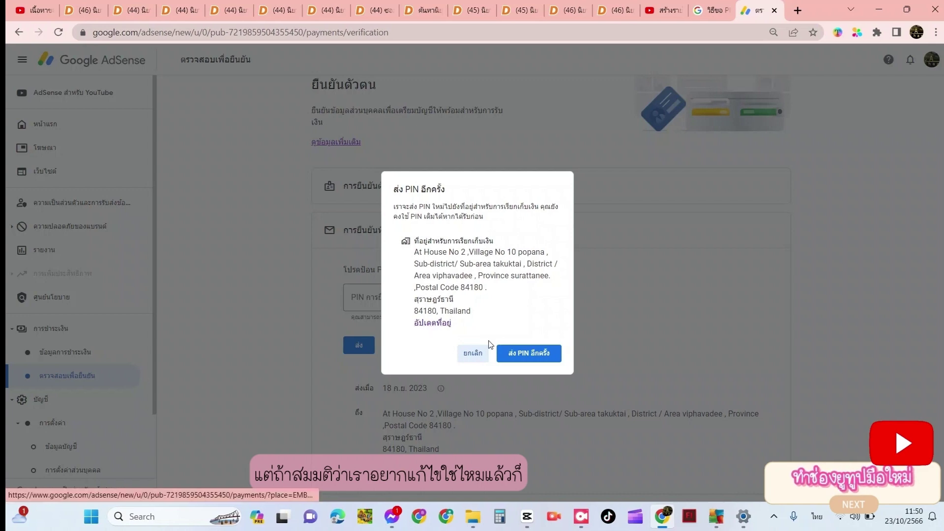
click(474, 352)
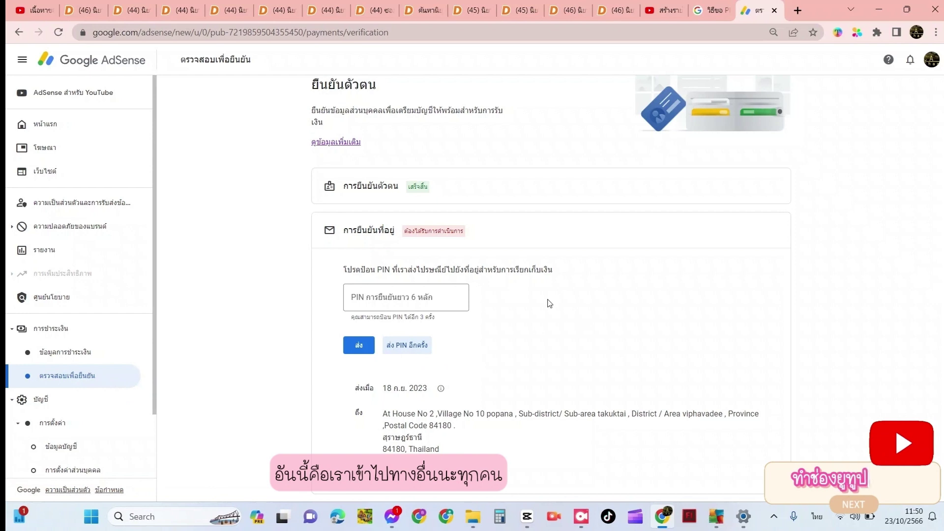
click(354, 185)
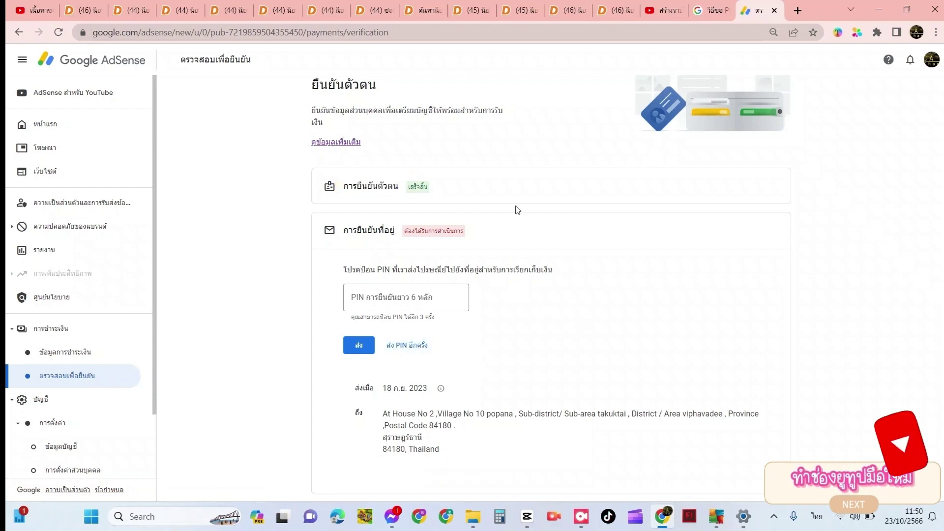
click(346, 232)
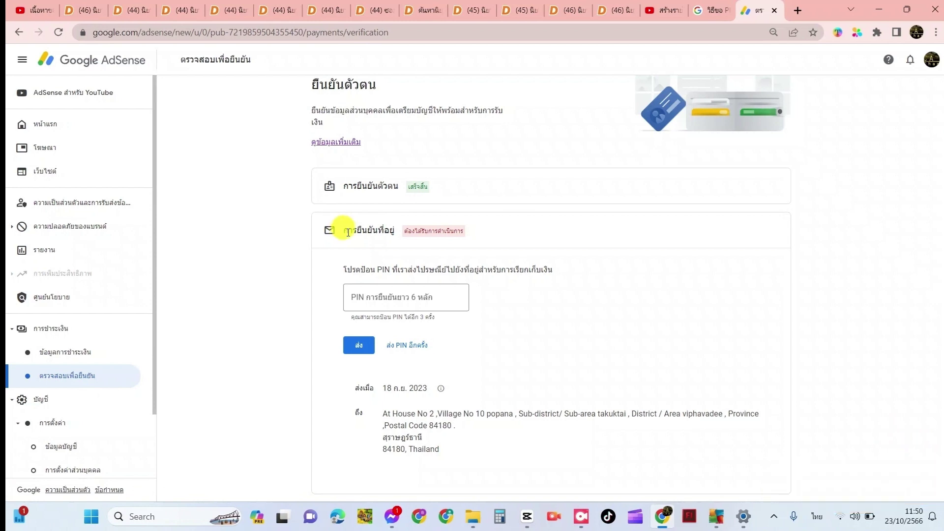
Begin the 'ส่ง PIN อีกครั้ง' request, then take the dialog's 'อัปเดตที่อยู่' link to payment settings
drag(346, 232, 386, 229)
click(403, 234)
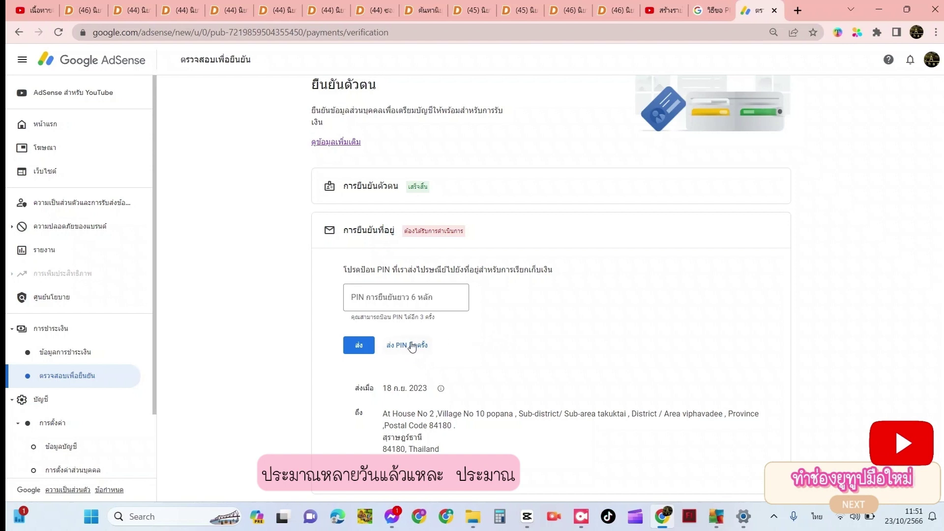
click(391, 352)
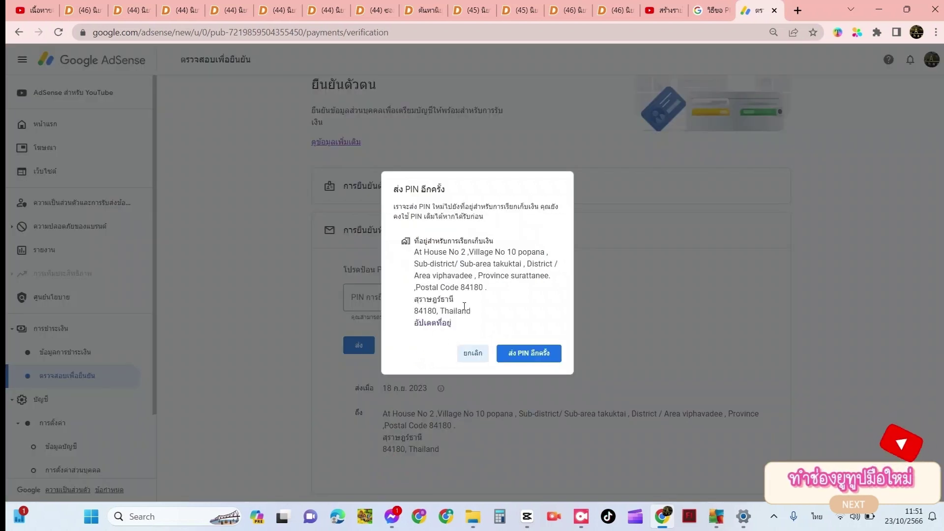
click(440, 324)
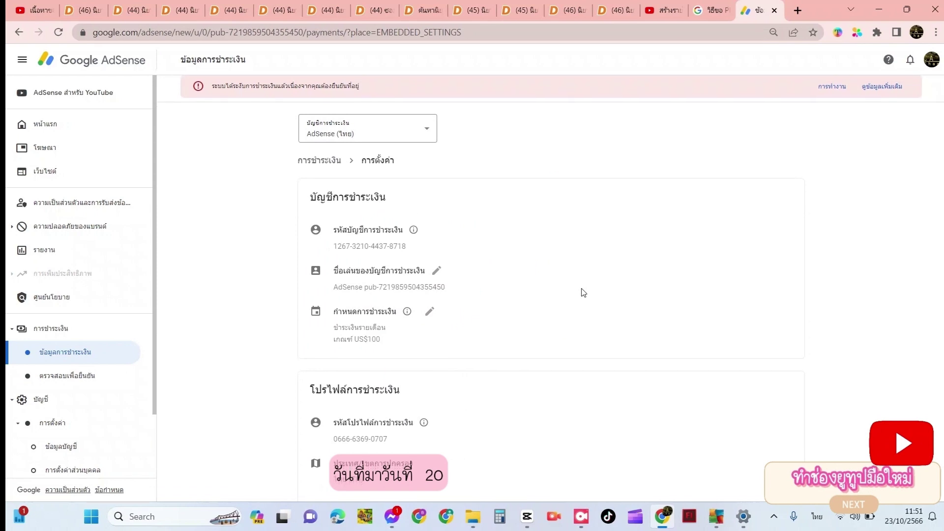
scroll(582, 293, down, 6)
scroll(582, 293, down, 5)
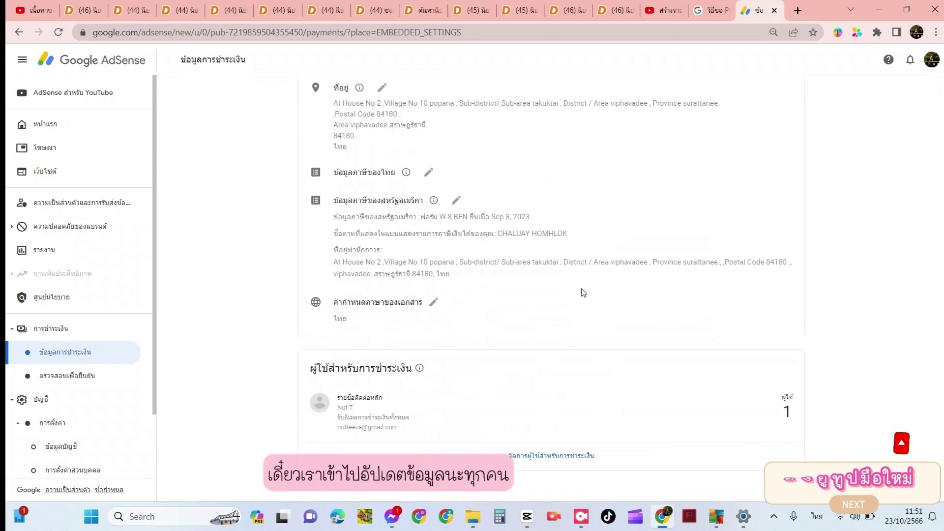
scroll(583, 293, up, 1)
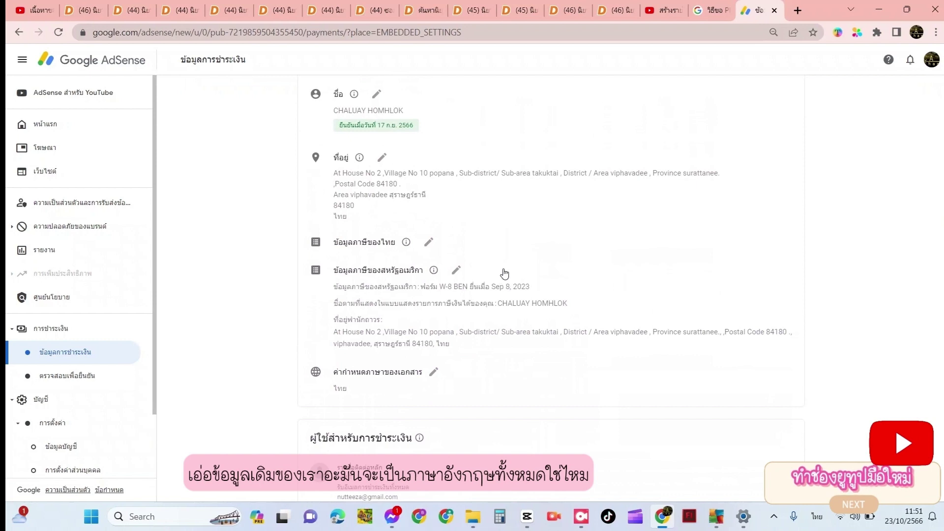
scroll(546, 236, down, 1)
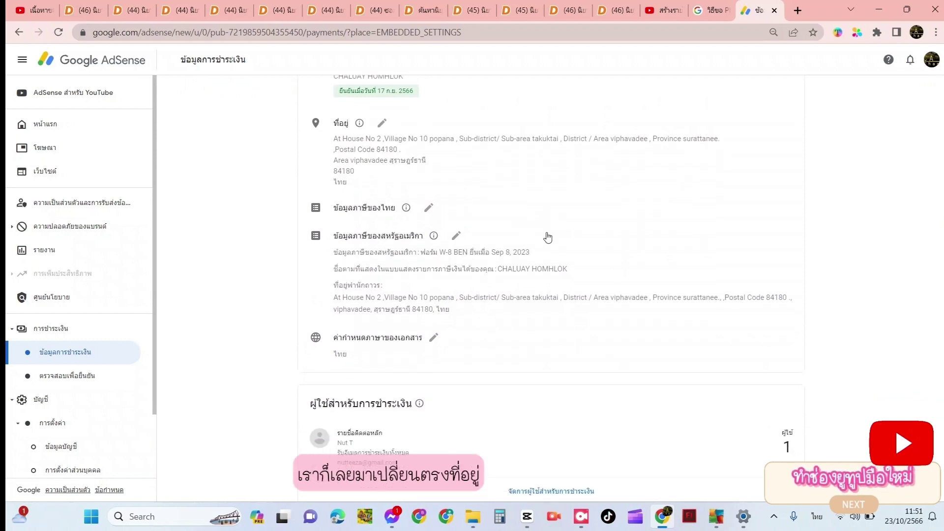
scroll(546, 236, up, 3)
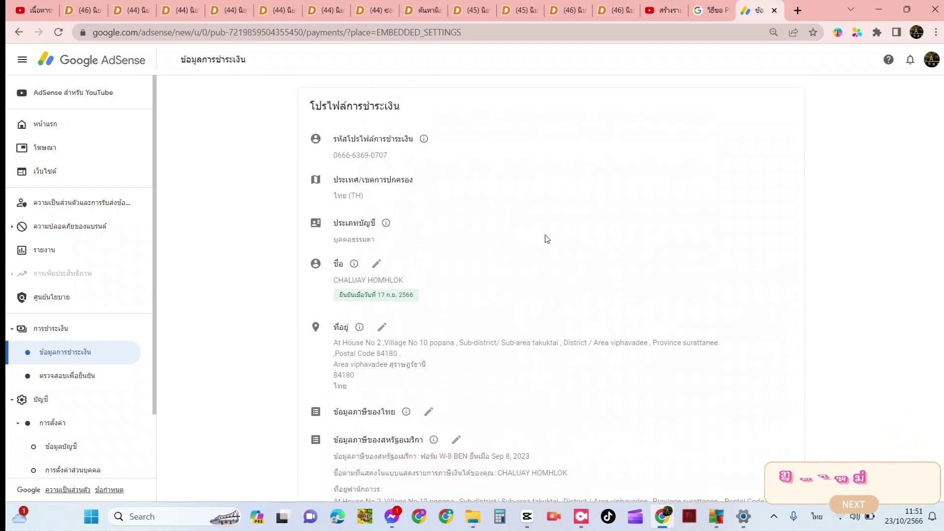
scroll(511, 297, down, 1)
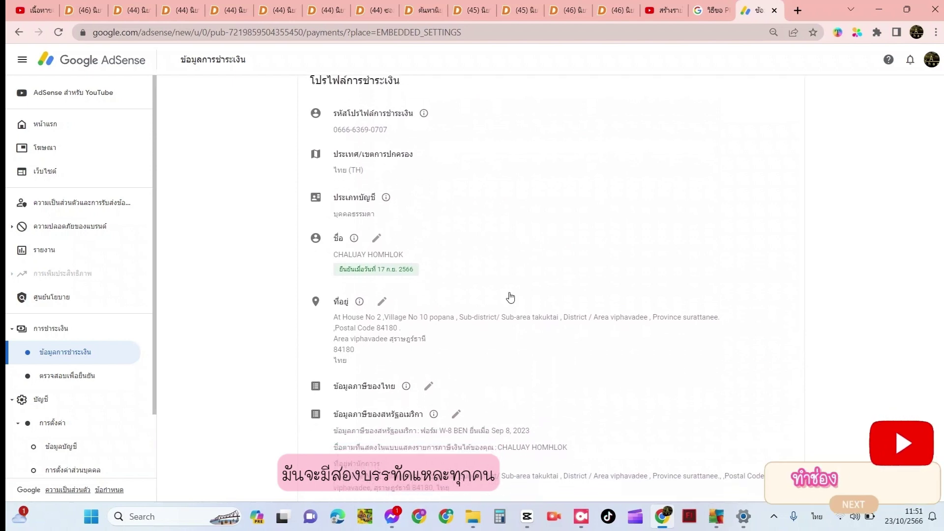
scroll(510, 296, down, 2)
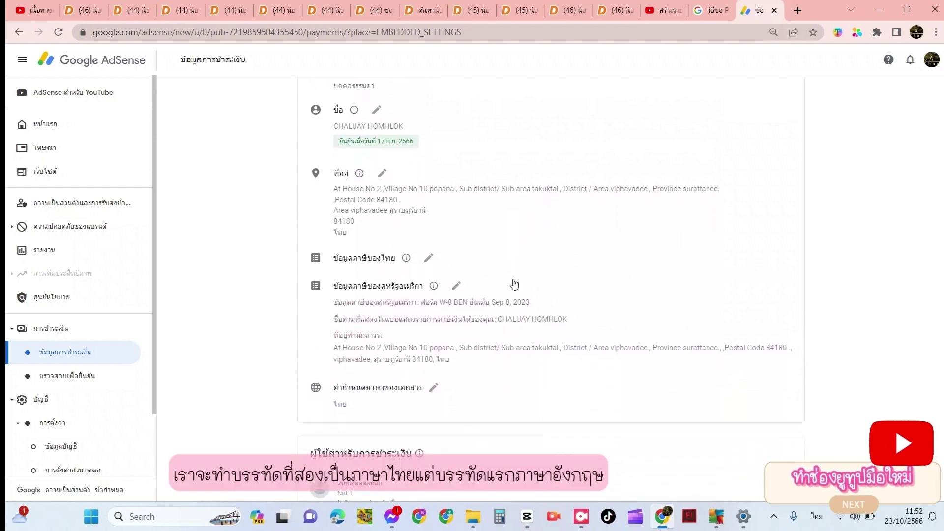
Open the payment address for editing and position the cursor at the start of address line 2
click(386, 173)
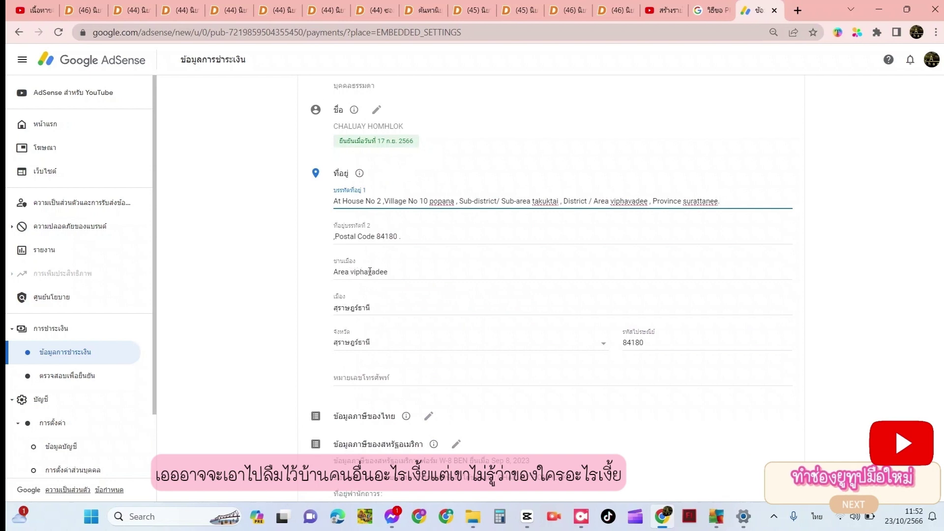
click(393, 272)
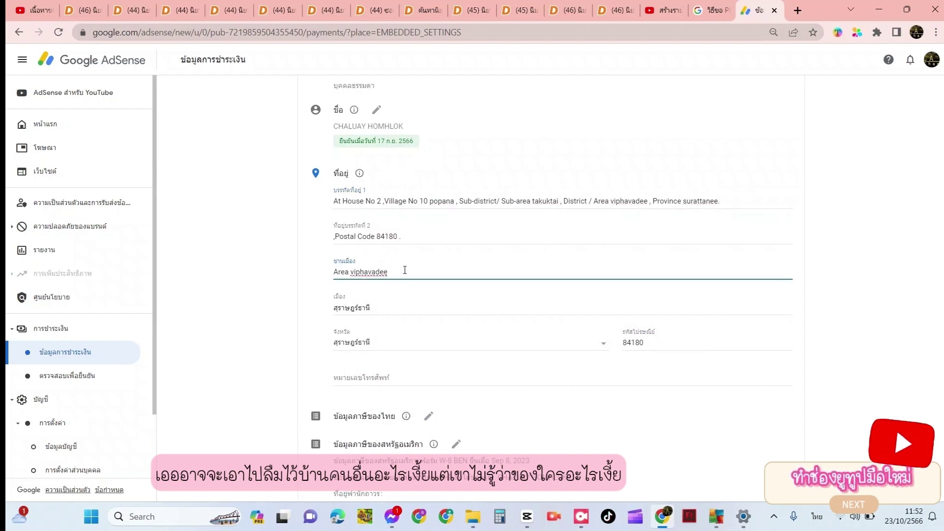
click(405, 270)
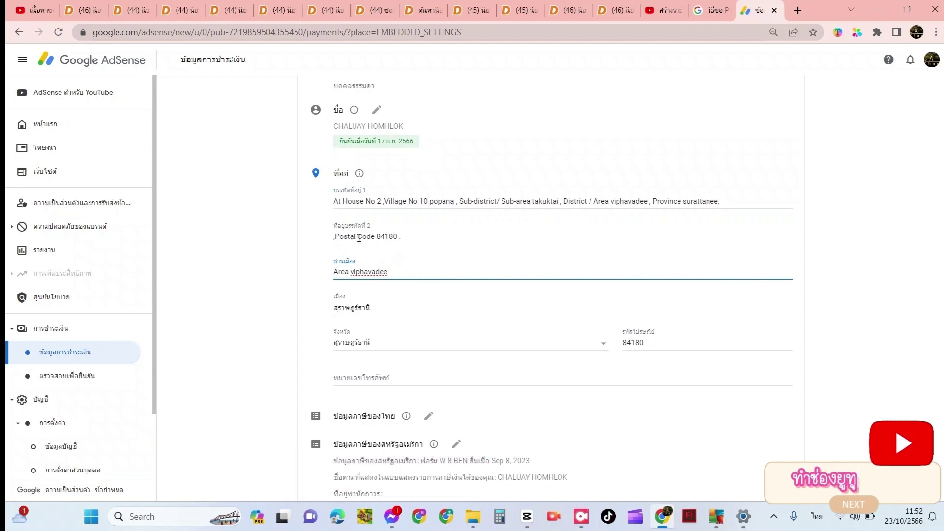
click(406, 236)
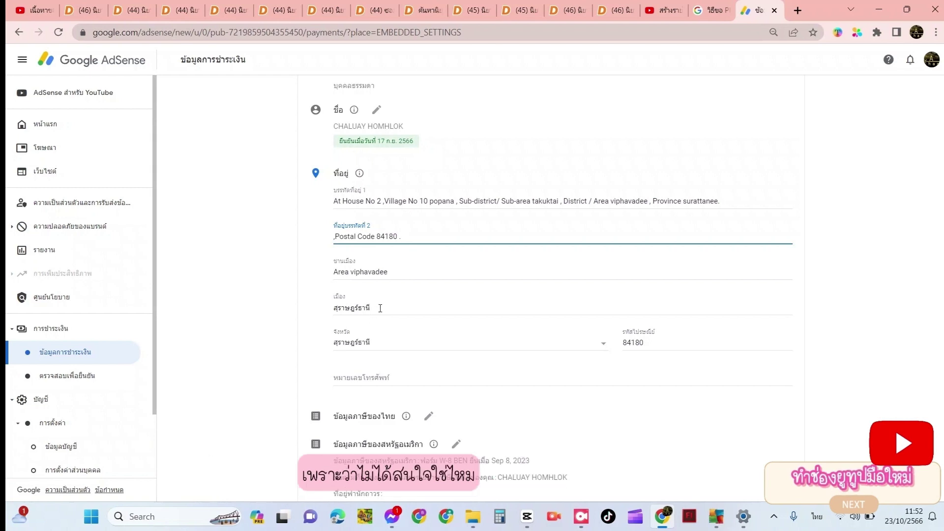
drag(372, 309, 320, 310)
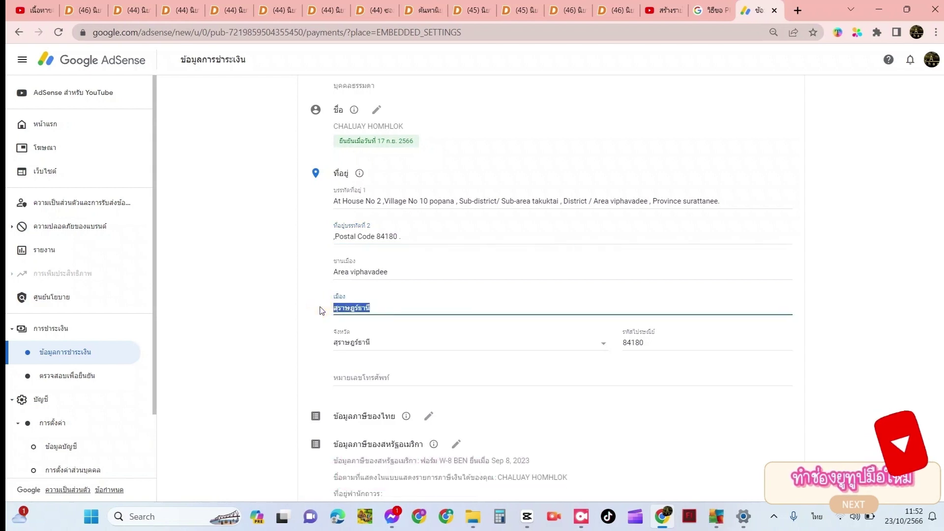
key(grave)
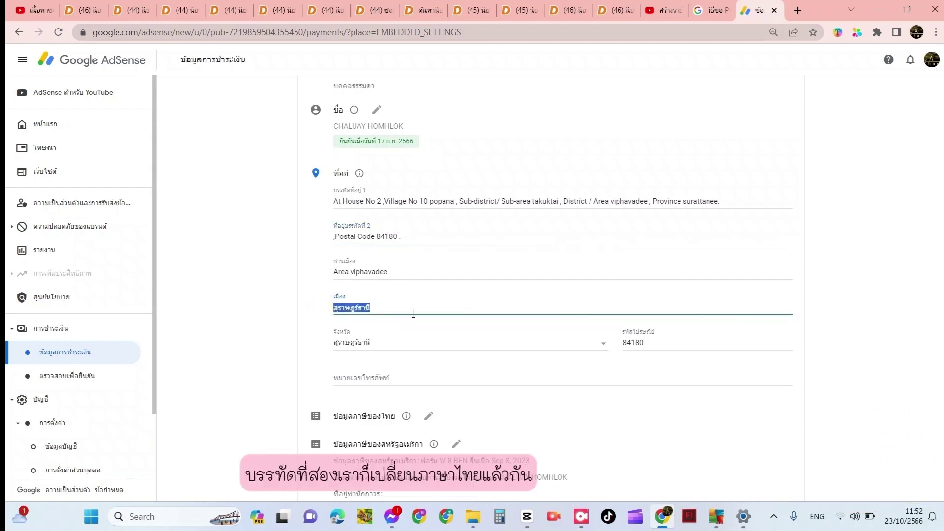
click(388, 307)
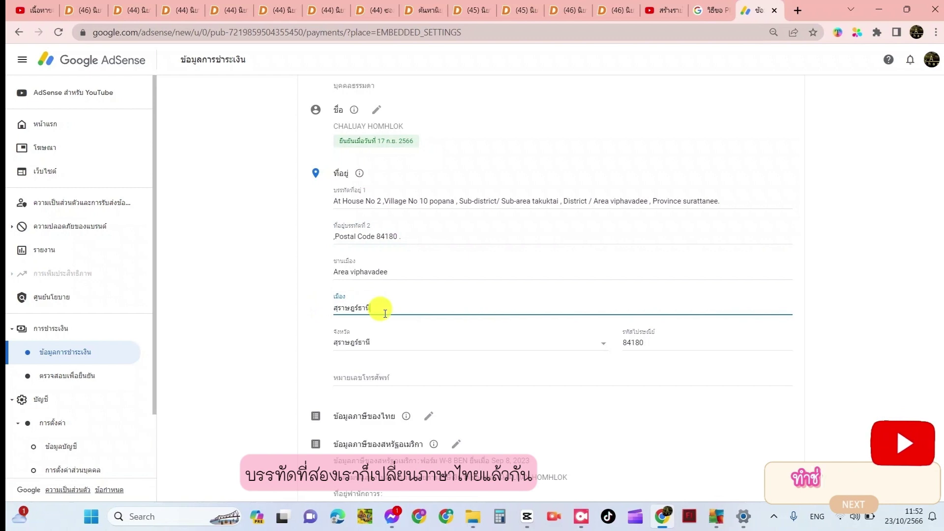
click(425, 235)
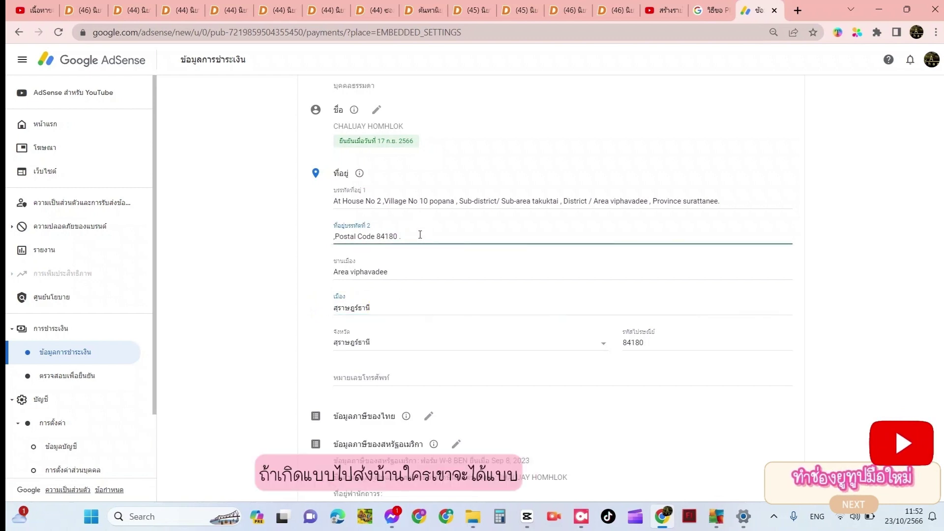
drag(403, 236, 436, 220)
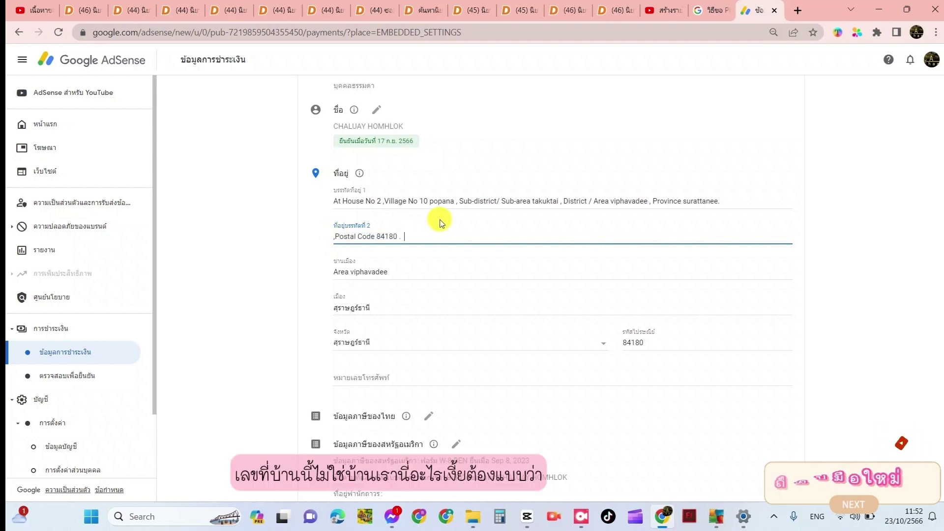
click(336, 236)
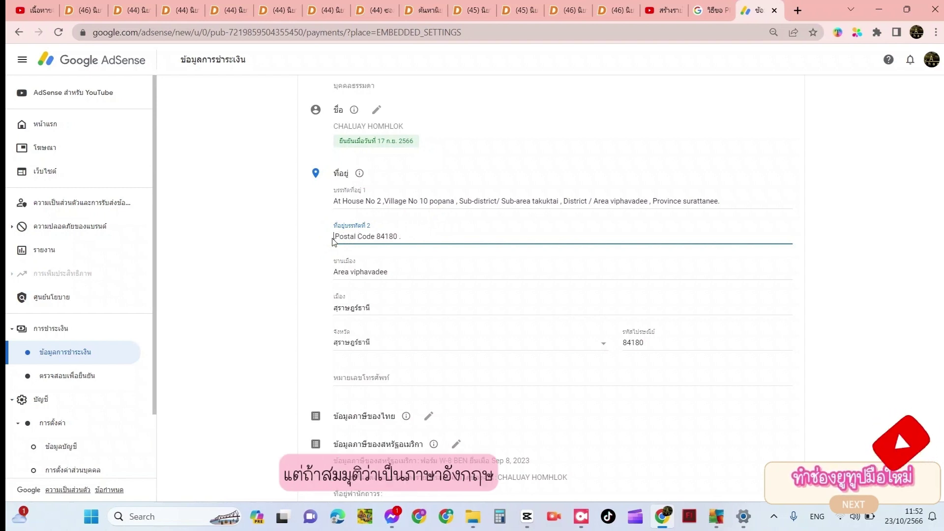
text(2,)
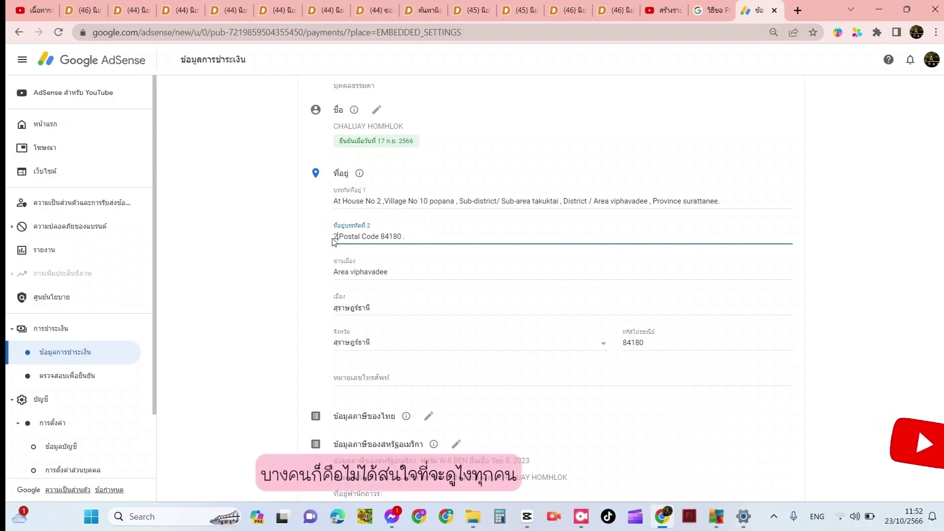
text(s,&)
key(BackSpace)
key(BackSpace)
key(BackSpace)
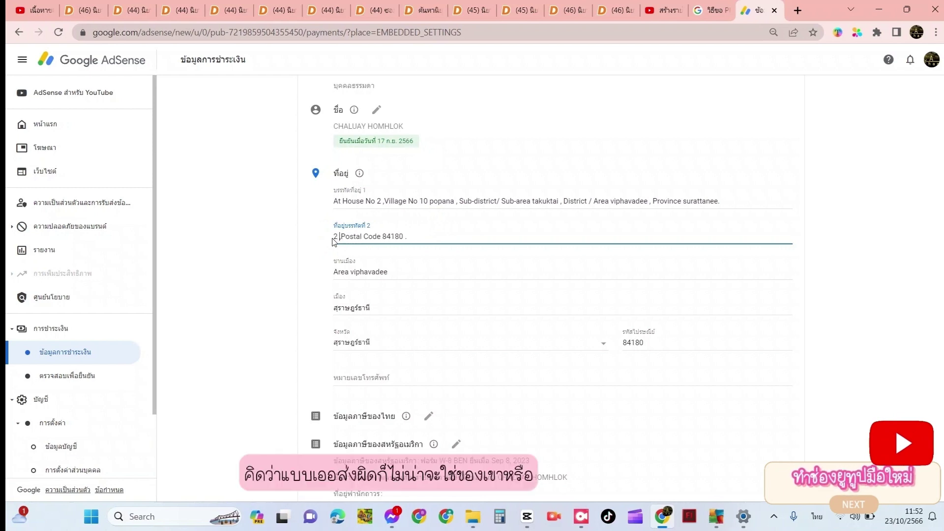
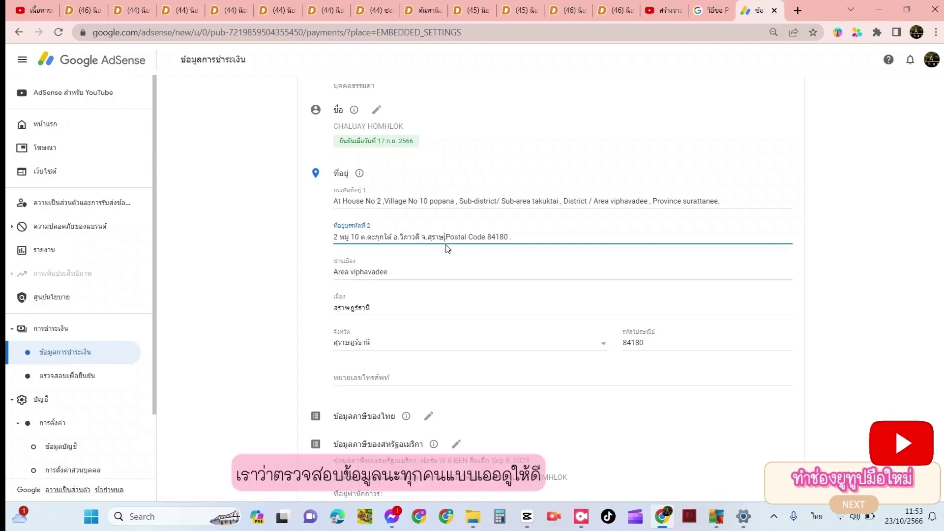
drag(371, 306, 327, 309)
key(ctrl+c)
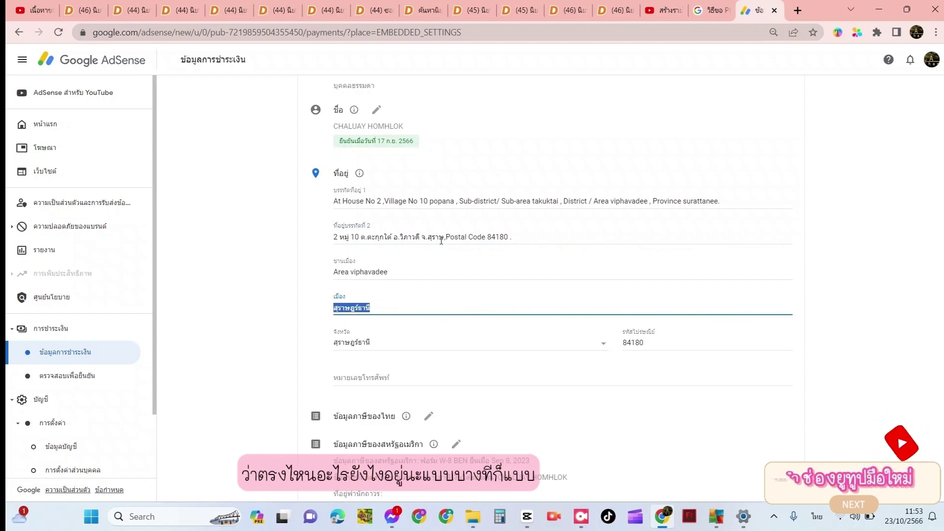
drag(447, 239, 419, 237)
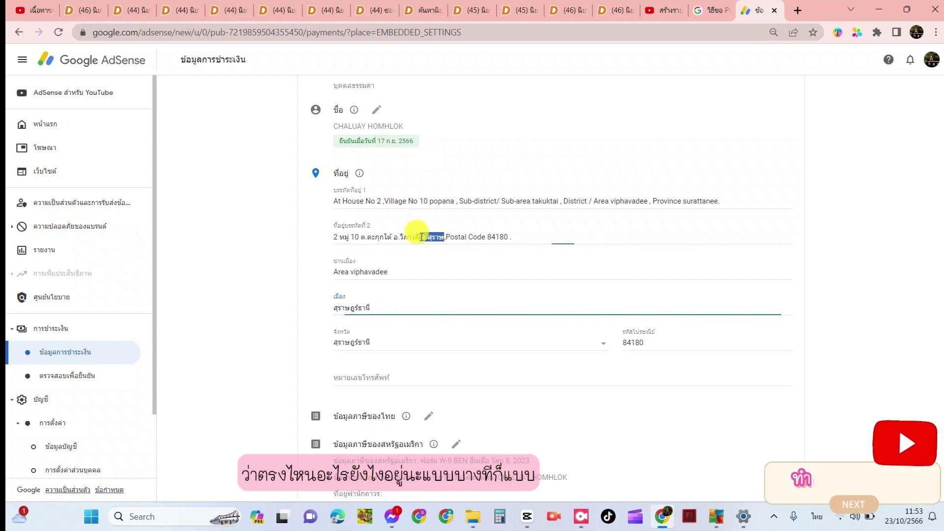
key(ctrl+v)
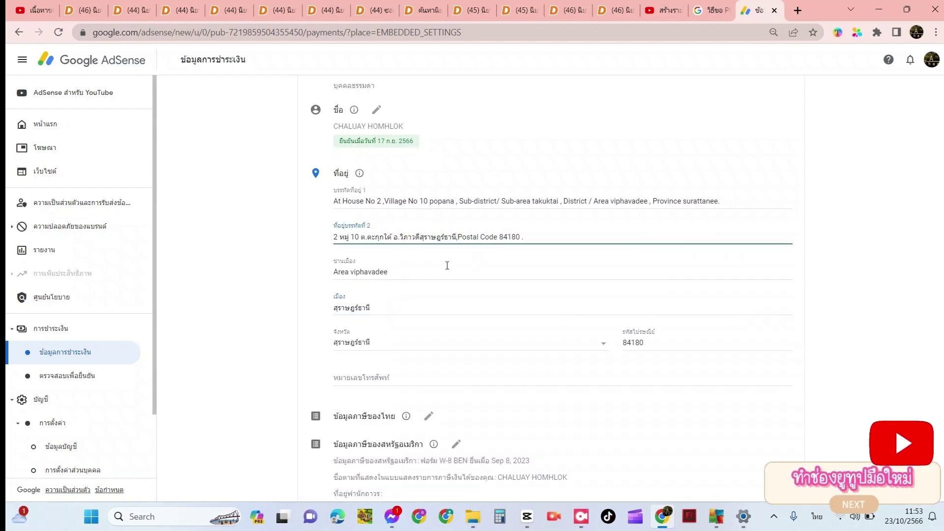
text(,)
click(421, 237)
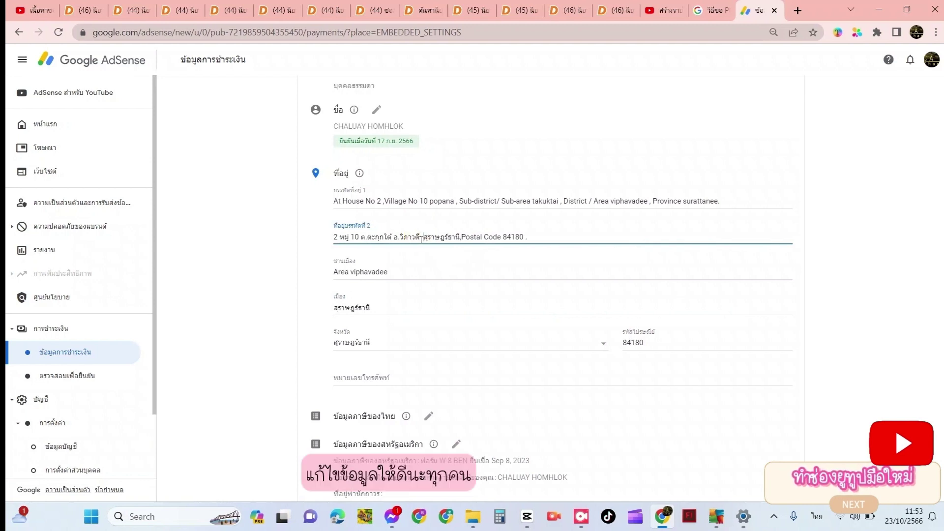
text(จ.)
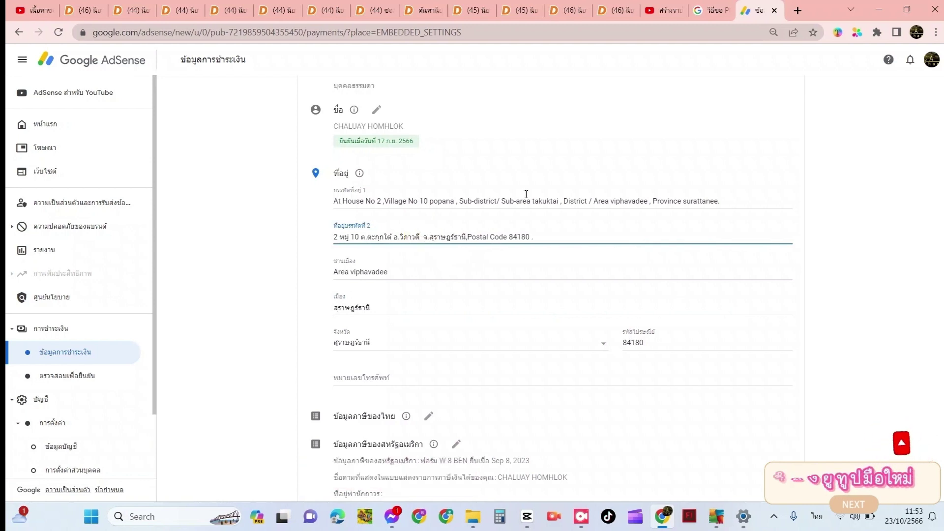
Remove the Sub-district and District labels and the slash from address line 1
click(694, 203)
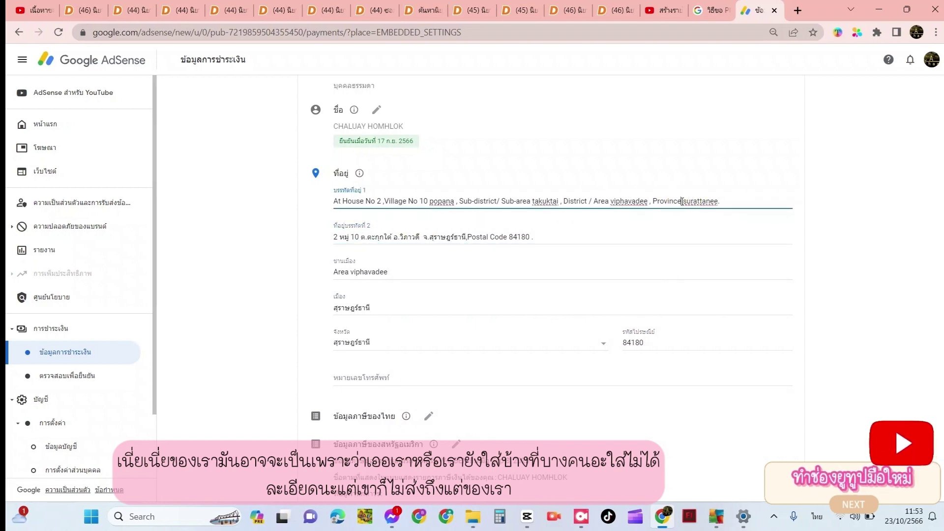
drag(682, 201, 665, 201)
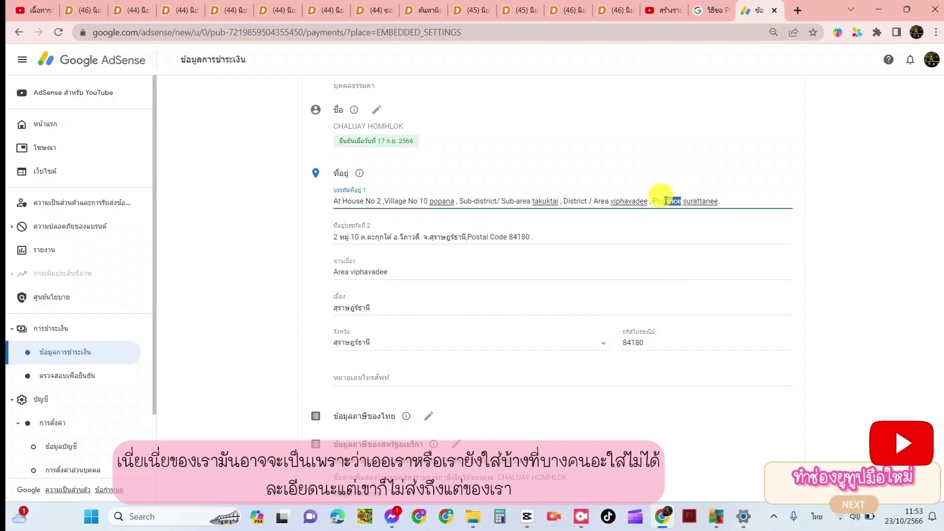
click(670, 201)
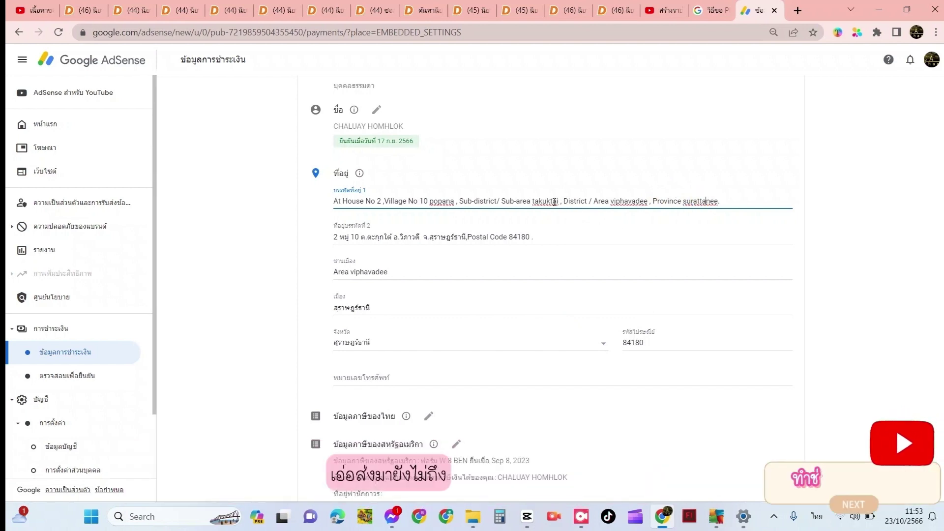
click(500, 201)
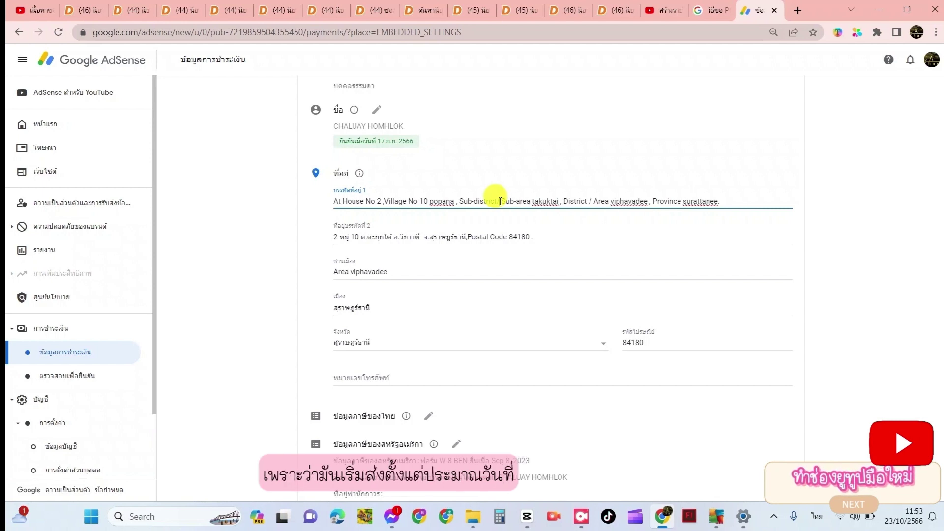
drag(500, 201, 460, 201)
key(BackSpace)
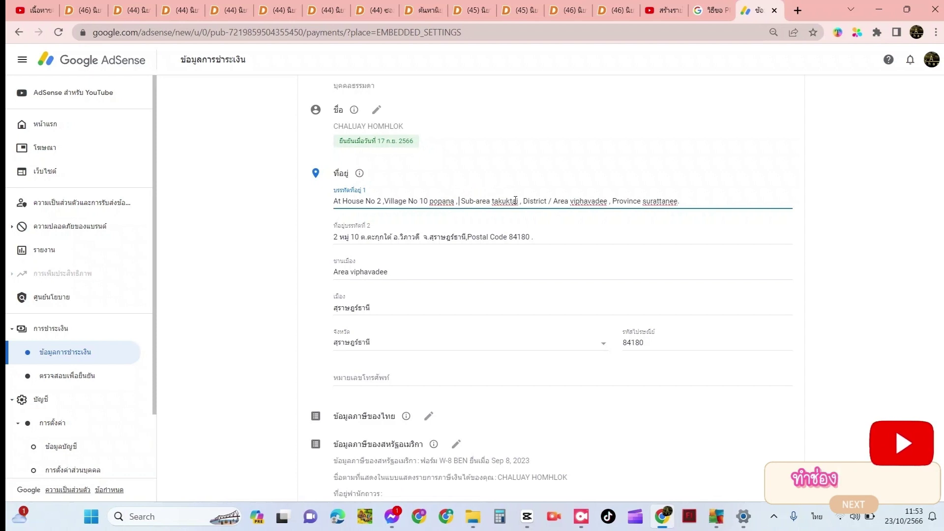
click(550, 201)
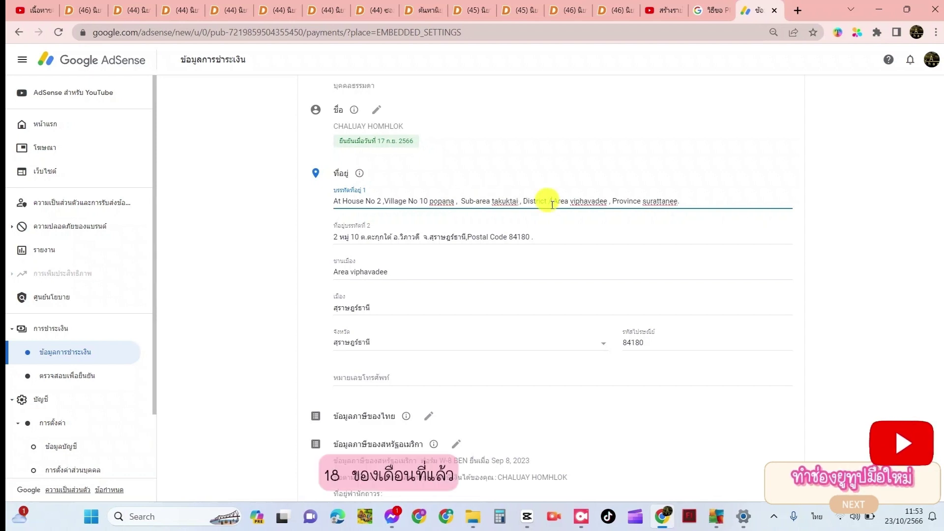
key(BackSpace)
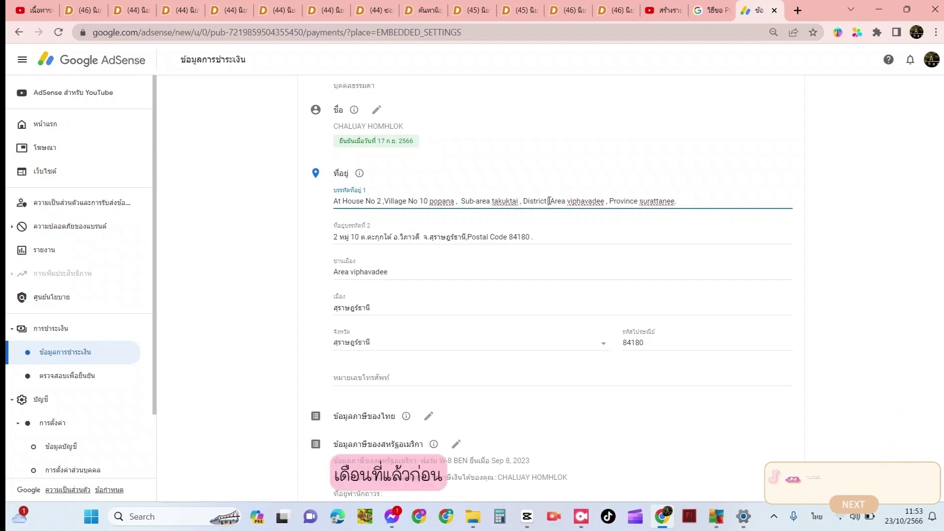
drag(549, 201, 525, 201)
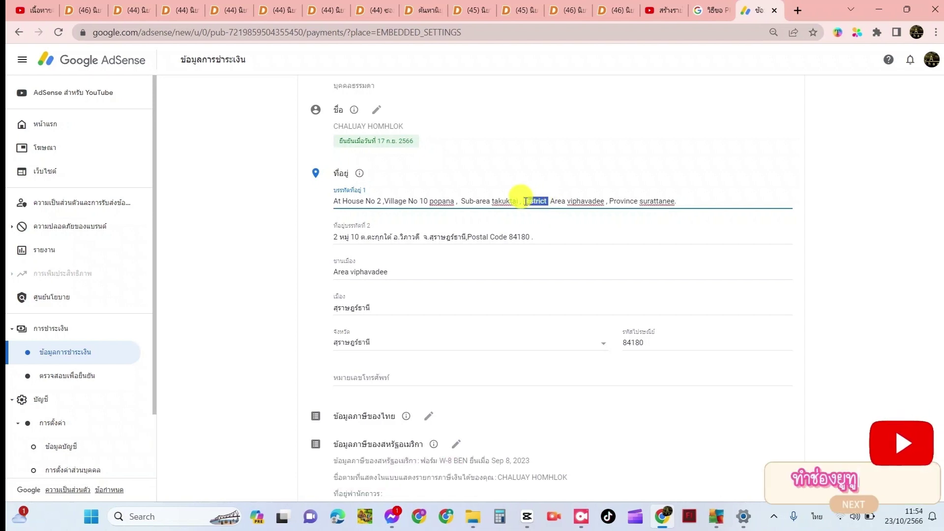
key(BackSpace)
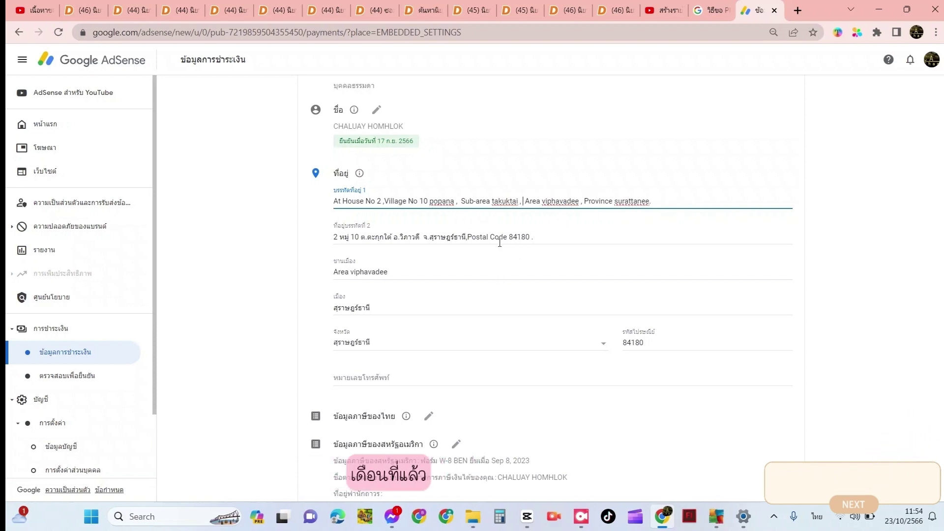
Check the end of address line 1 and select the 'Postal Code' label in line 2
drag(540, 235, 510, 233)
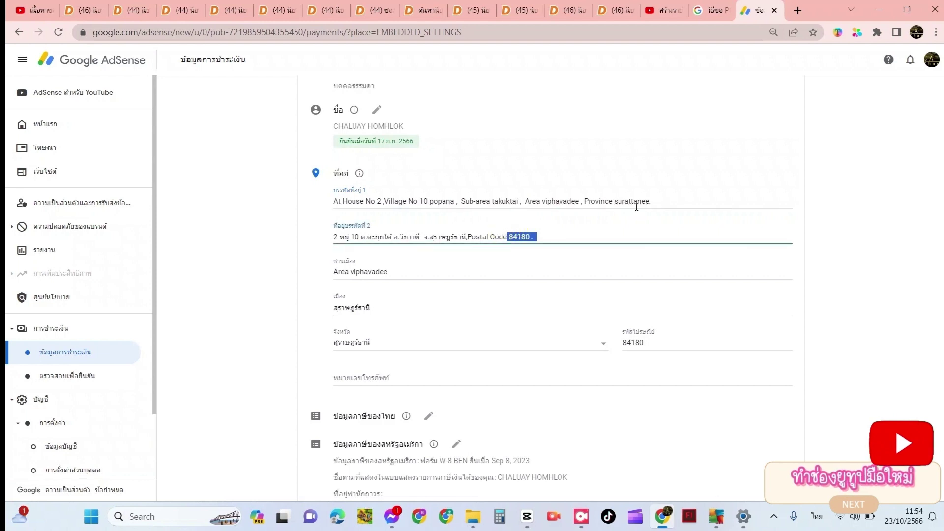
click(654, 198)
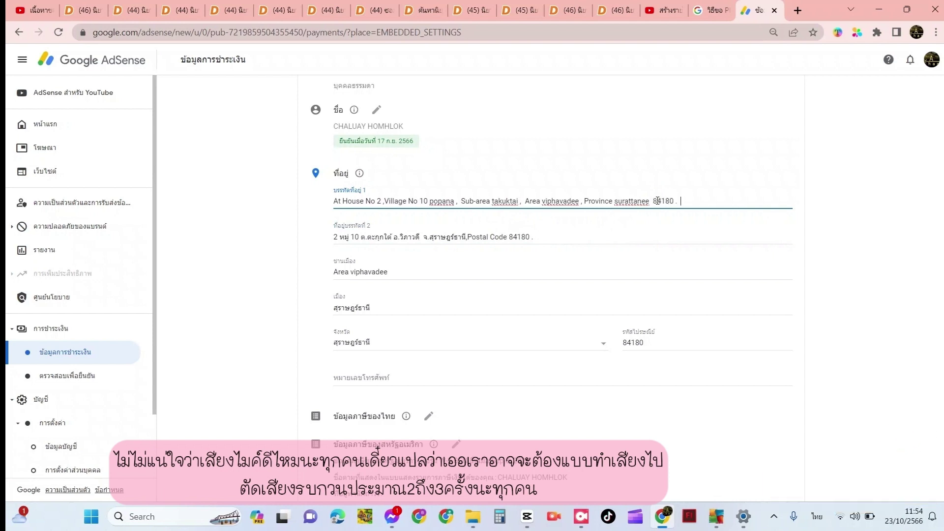
click(653, 199)
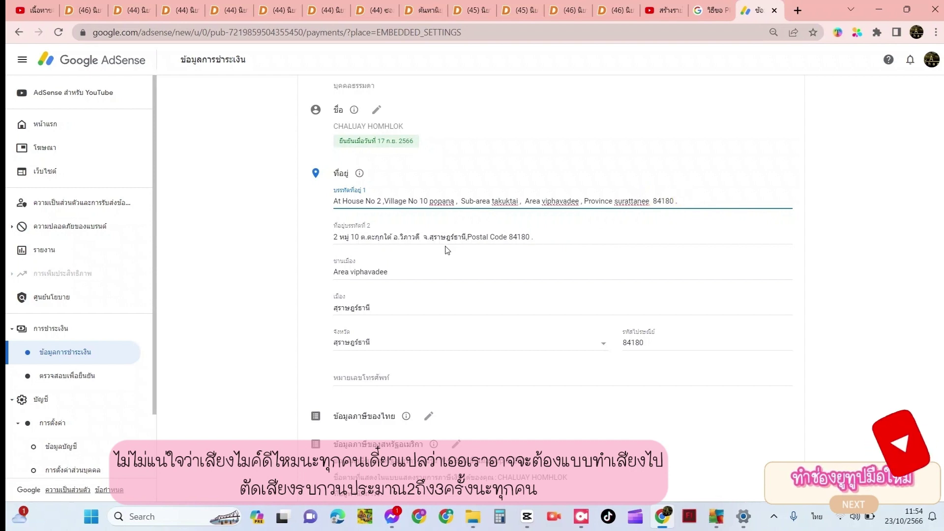
mouse_move(468, 236)
mouse_down()
mouse_move(499, 237)
mouse_move(470, 236)
mouse_up()
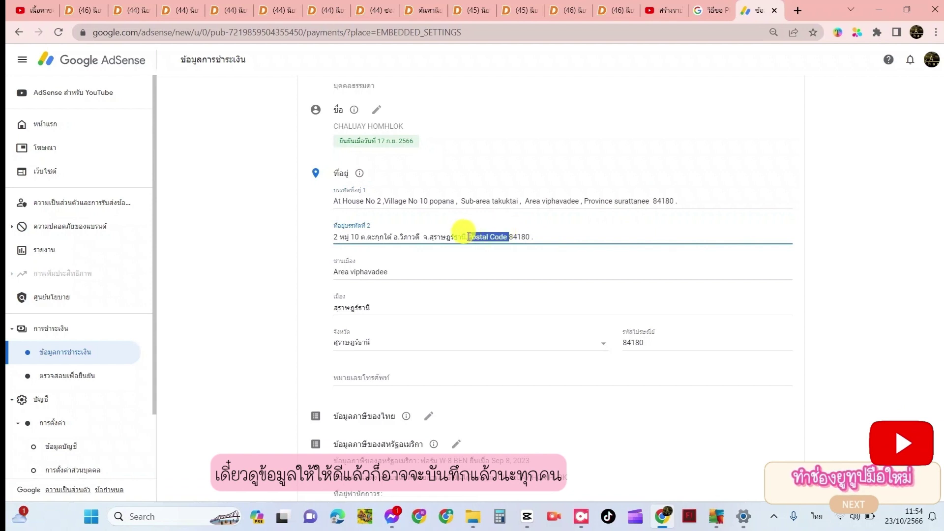
Replace 'Postal Code' with a comma, add 'บ้านเลขที่', 'หมู่ที่' and start the village name after 10
key(BackSpace)
text(,)
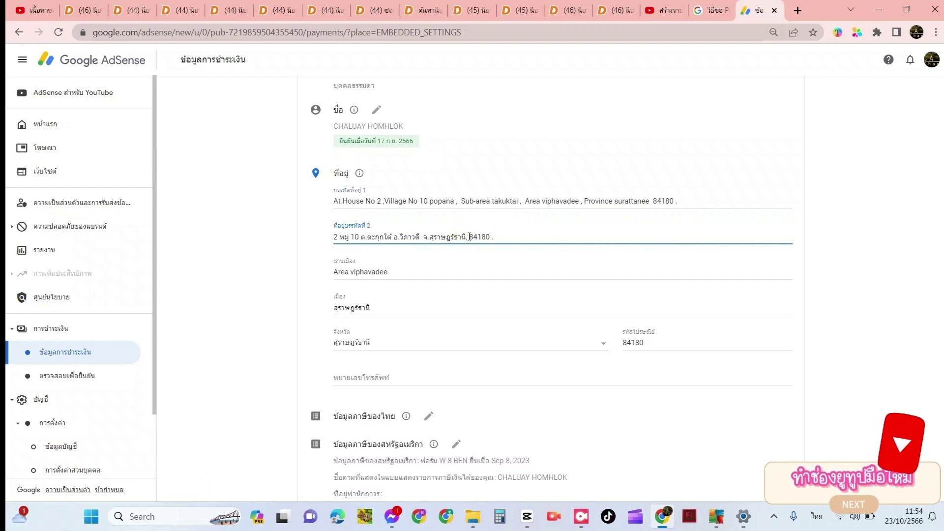
click(335, 238)
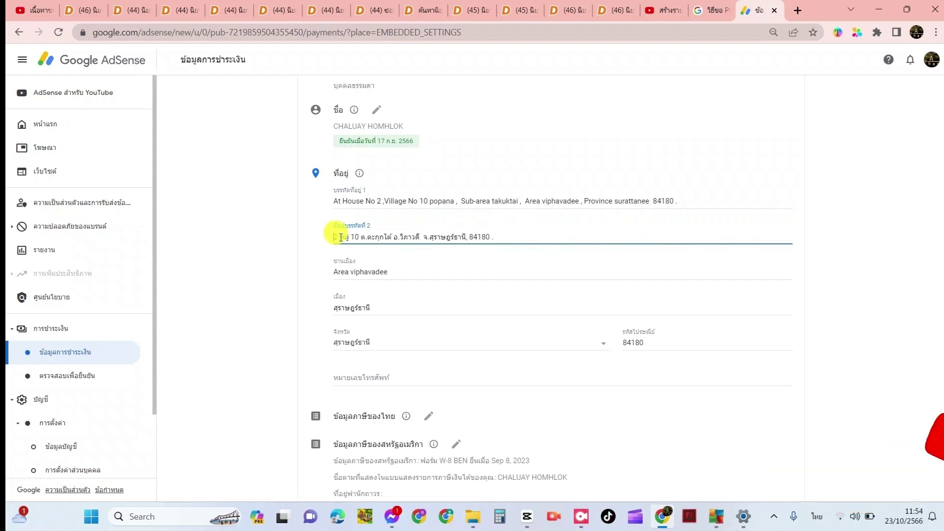
text(บ้านเล)
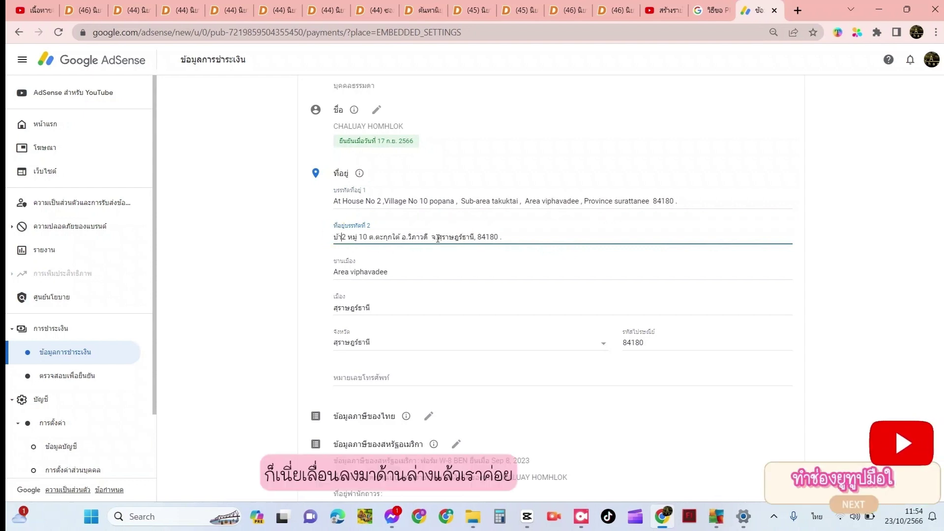
text(ข)
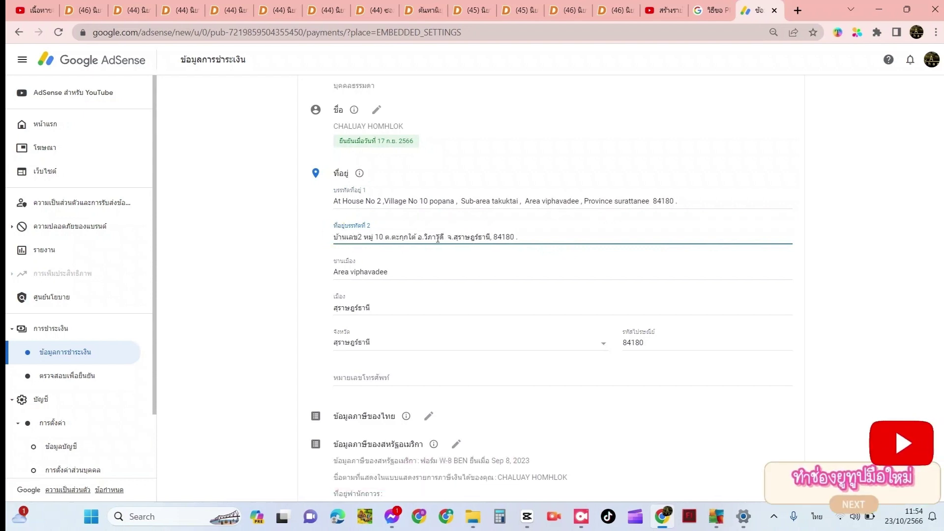
text(ที่)
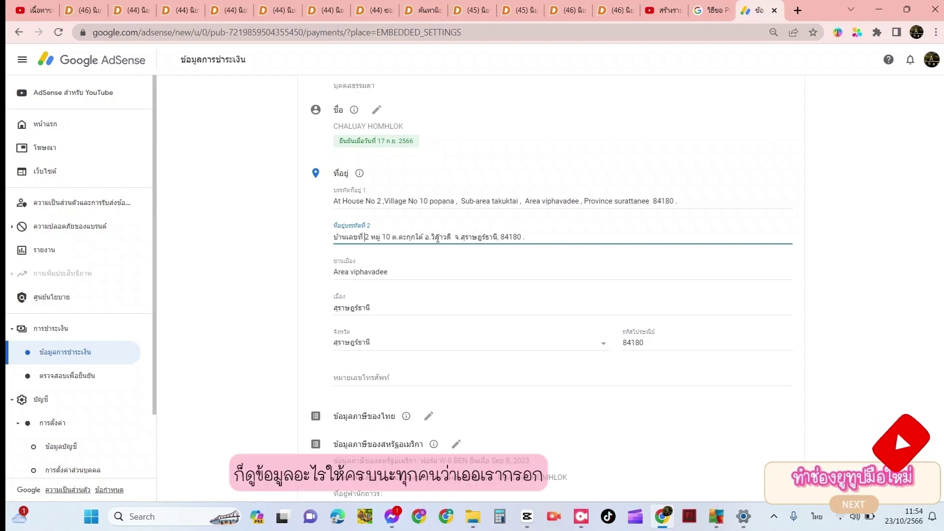
click(383, 239)
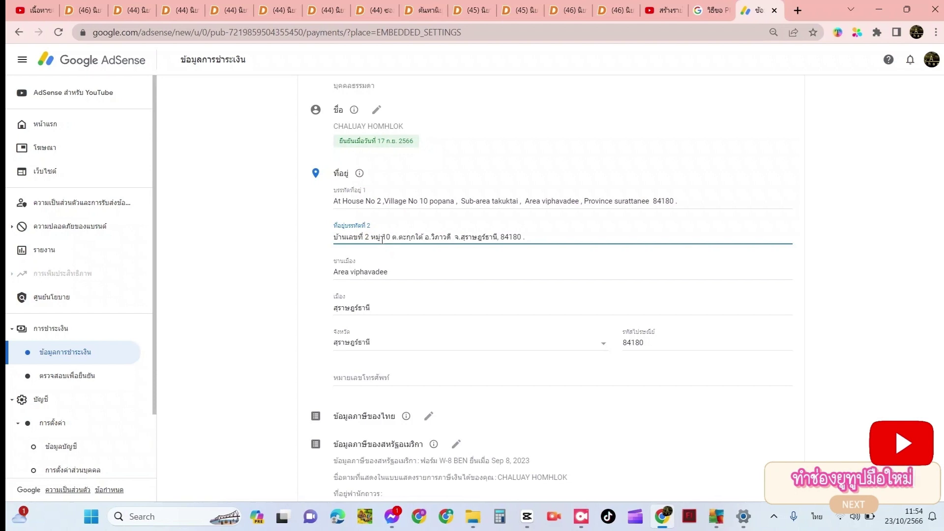
text(ที่)
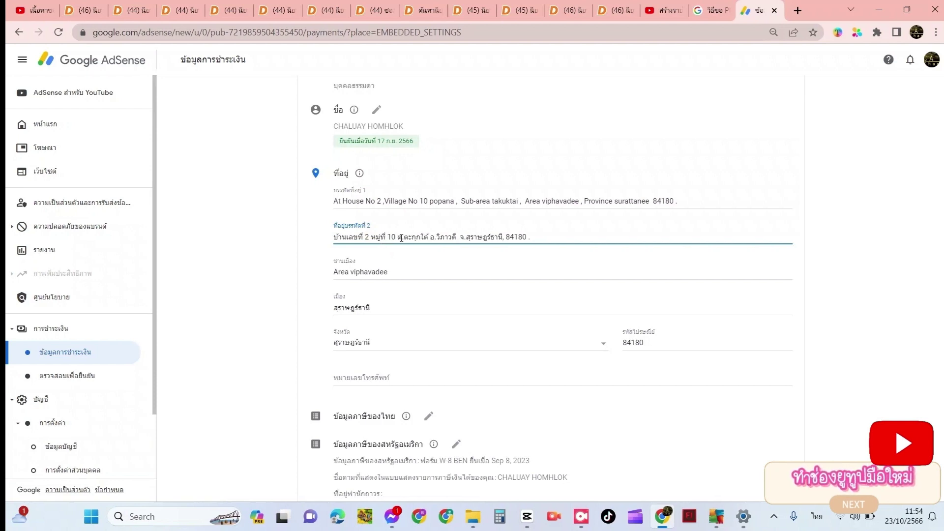
double_click(398, 237)
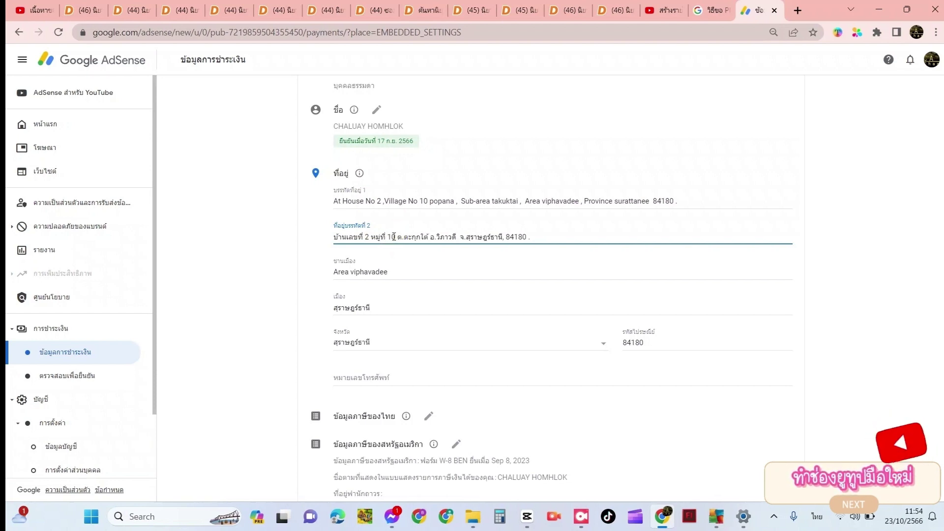
click(400, 237)
text(หมู่บ้านโพธิ์พนา)
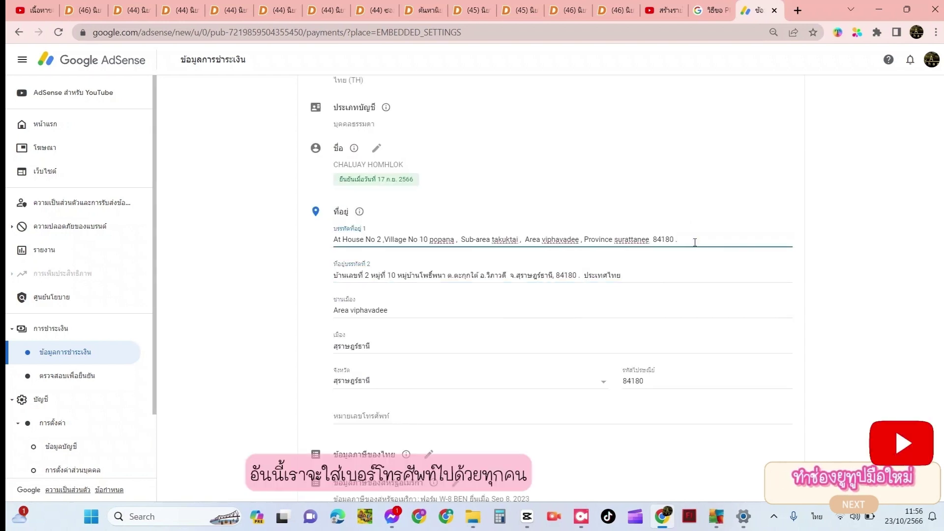
Fill the phone number from the autofill suggestion, keeping Thailand +66 as the country code
click(472, 417)
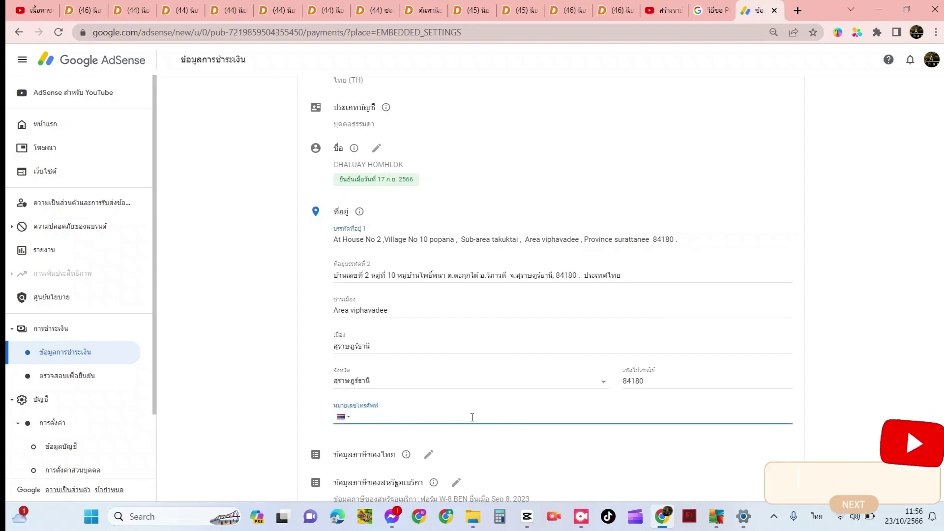
text(0)
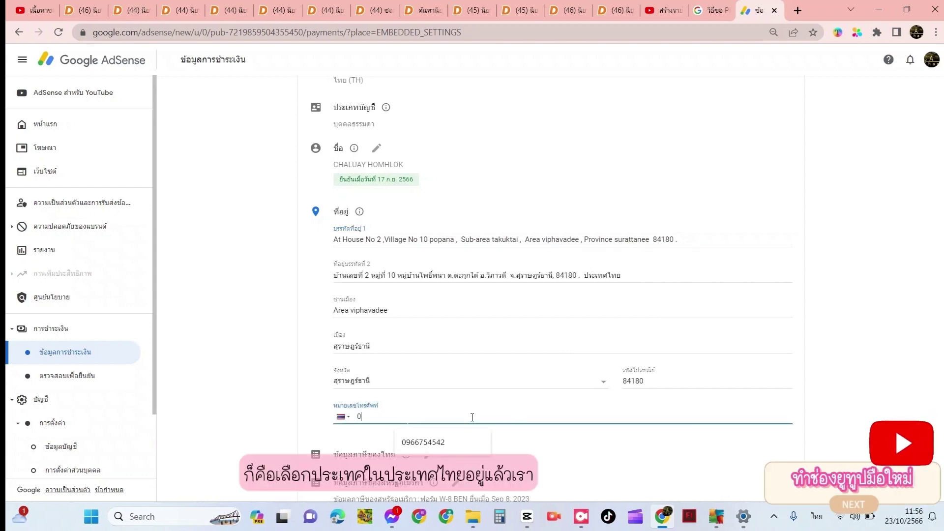
key(Down)
key(Return)
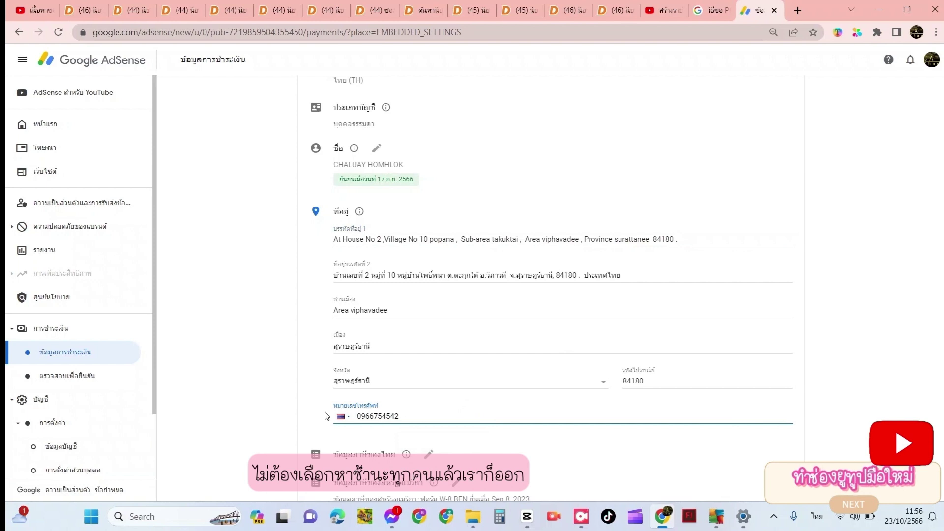
click(341, 417)
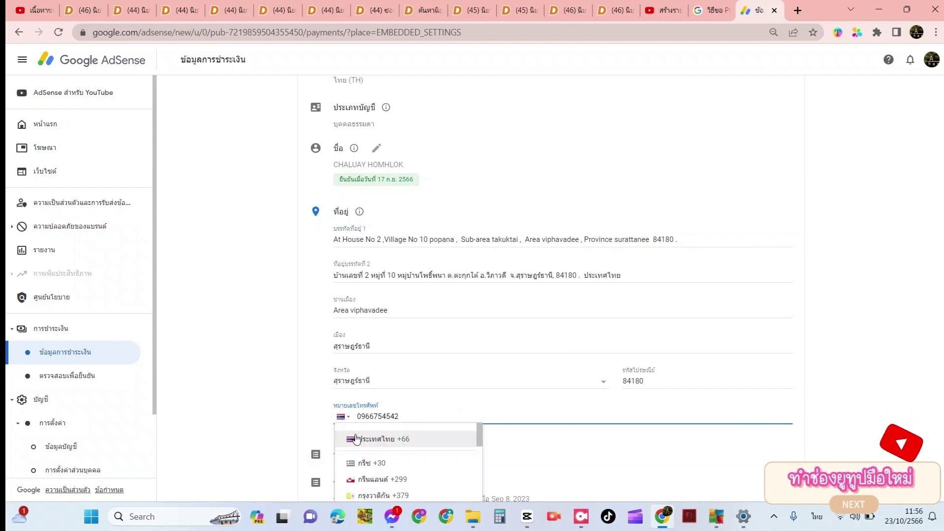
click(357, 439)
Save the payment profile with บันทึก and dismiss the confirmation message
scroll(457, 432, down, 4)
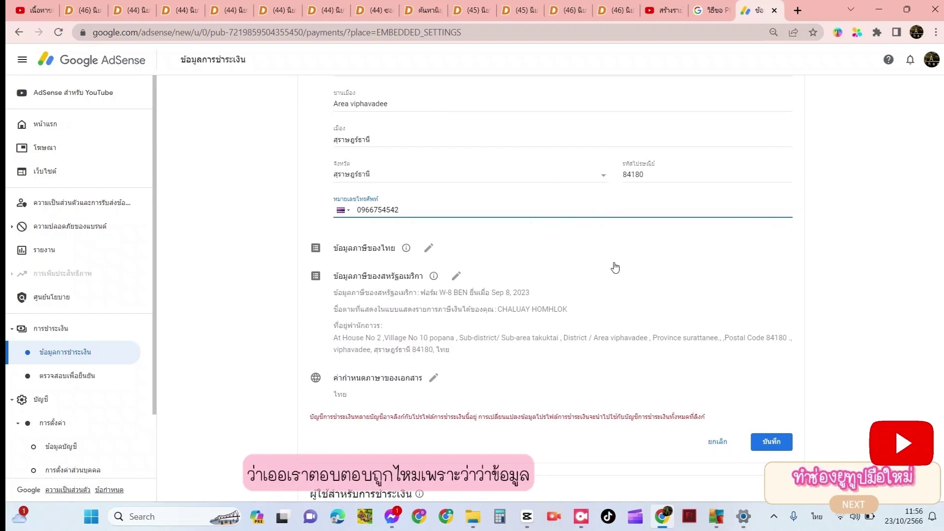
scroll(615, 265, up, 3)
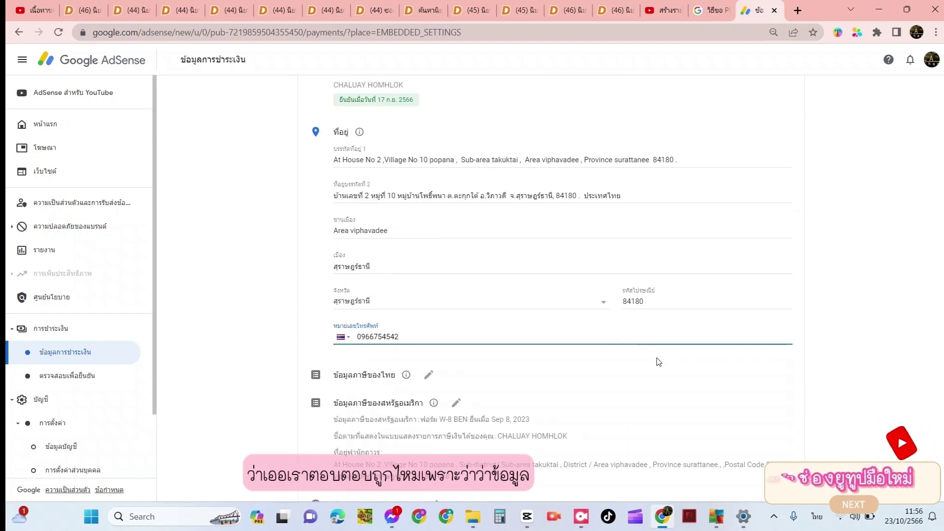
scroll(658, 361, down, 3)
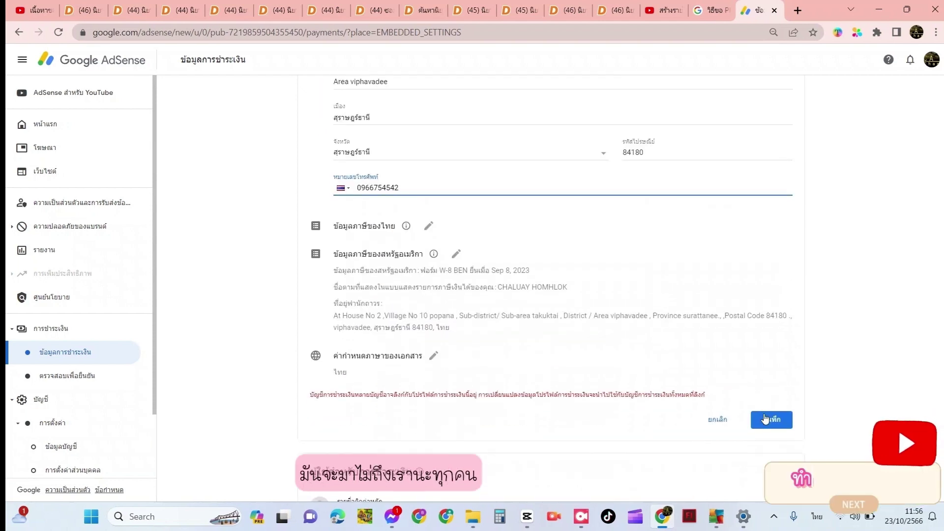
click(765, 418)
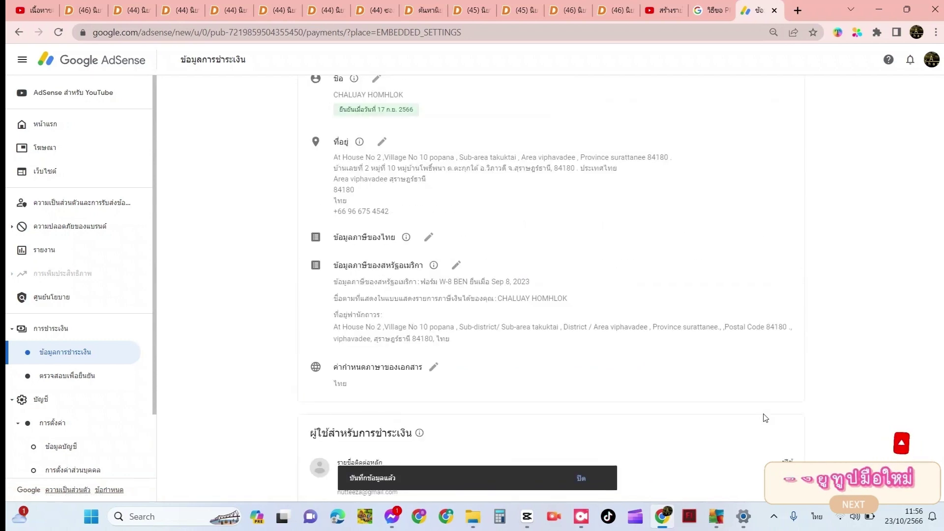
scroll(710, 358, up, 5)
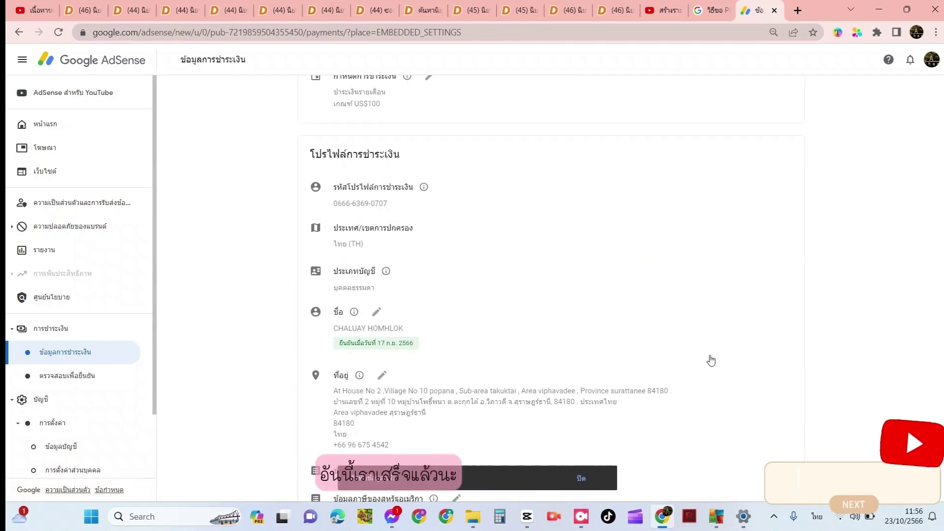
click(581, 480)
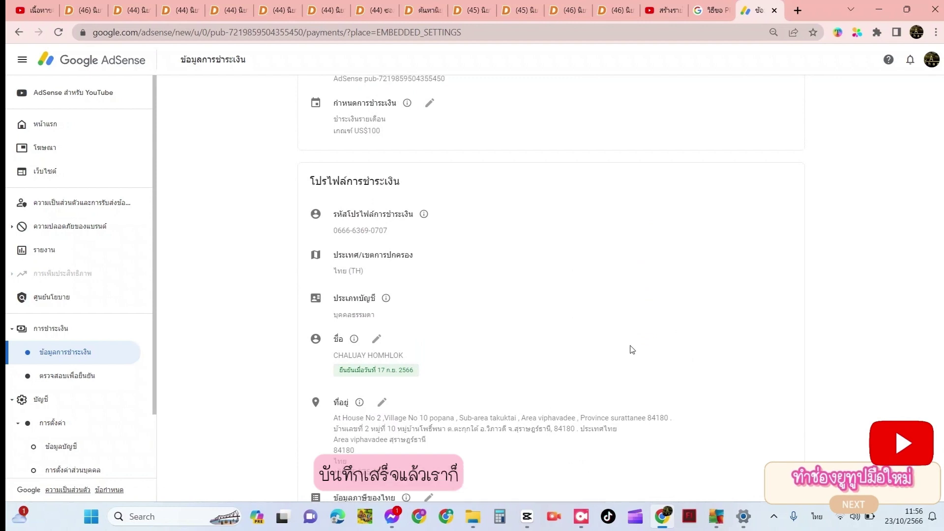
scroll(671, 272, down, 4)
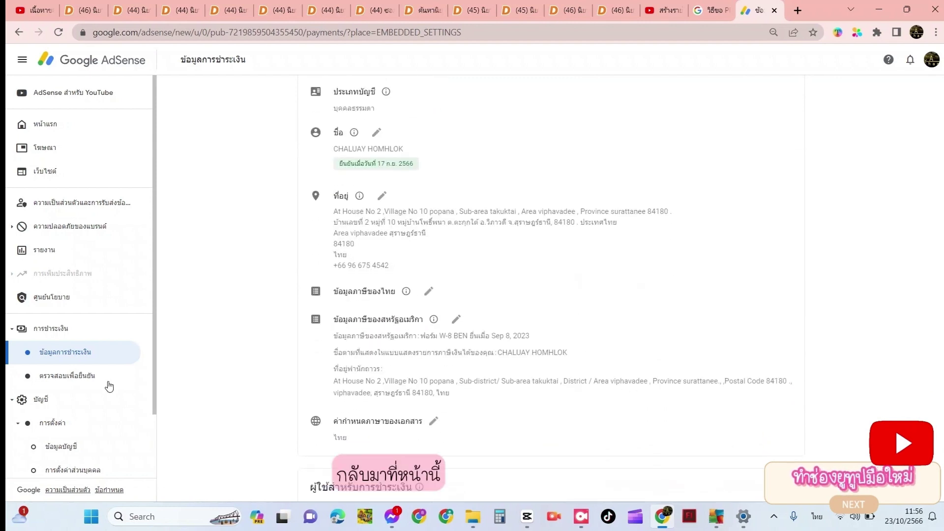
From ตรวจสอบเพื่อยืนยัน, request a new PIN and confirm 'ส่ง PIN อีกครั้ง' to the updated billing address
click(81, 376)
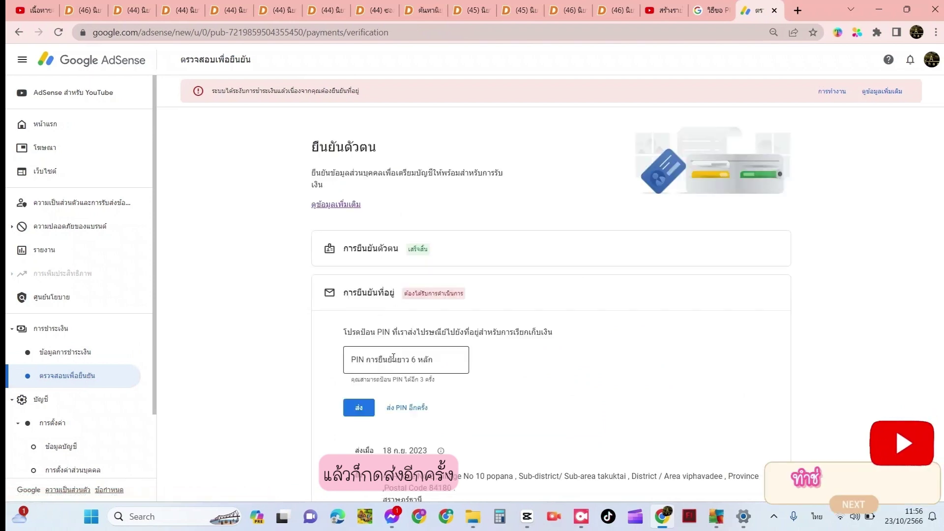
click(393, 357)
scroll(513, 374, down, 1)
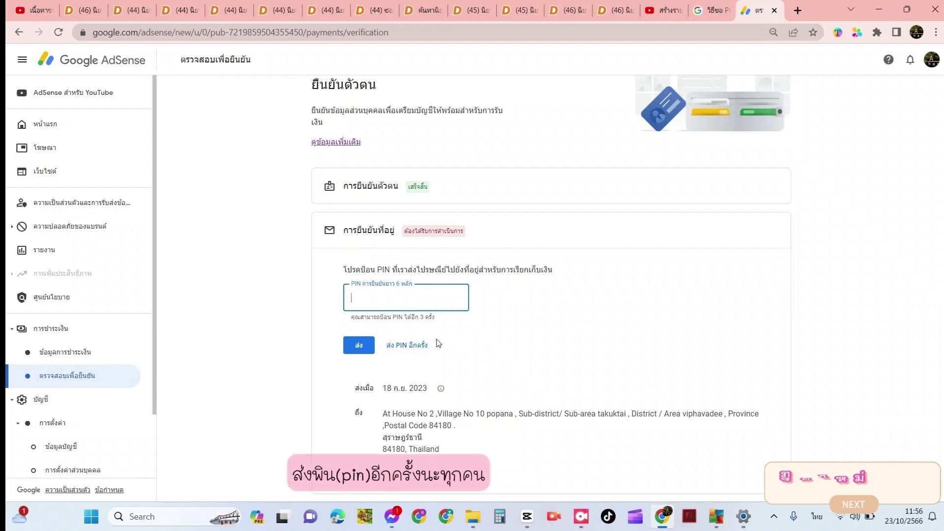
click(411, 344)
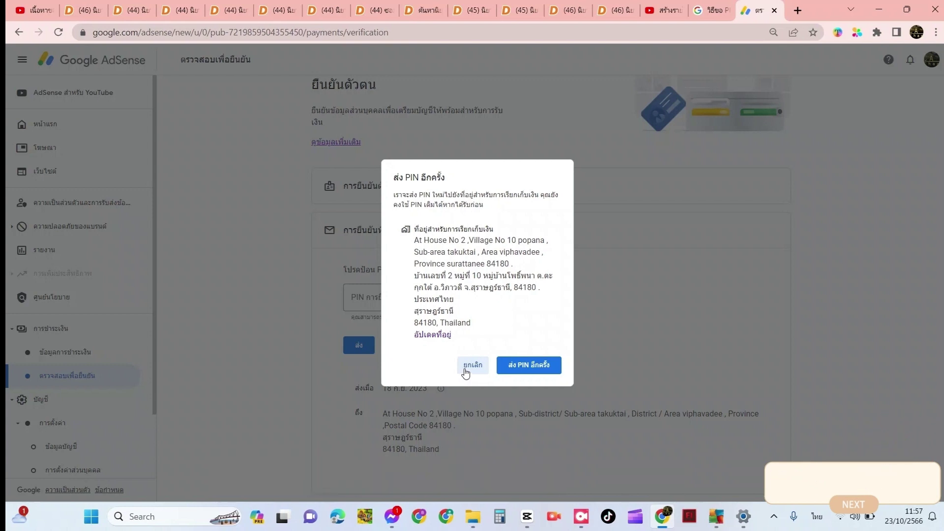
mouse_move(475, 323)
mouse_down()
mouse_move(413, 278)
mouse_move(407, 247)
mouse_move(488, 315)
mouse_move(462, 317)
mouse_move(465, 325)
mouse_up()
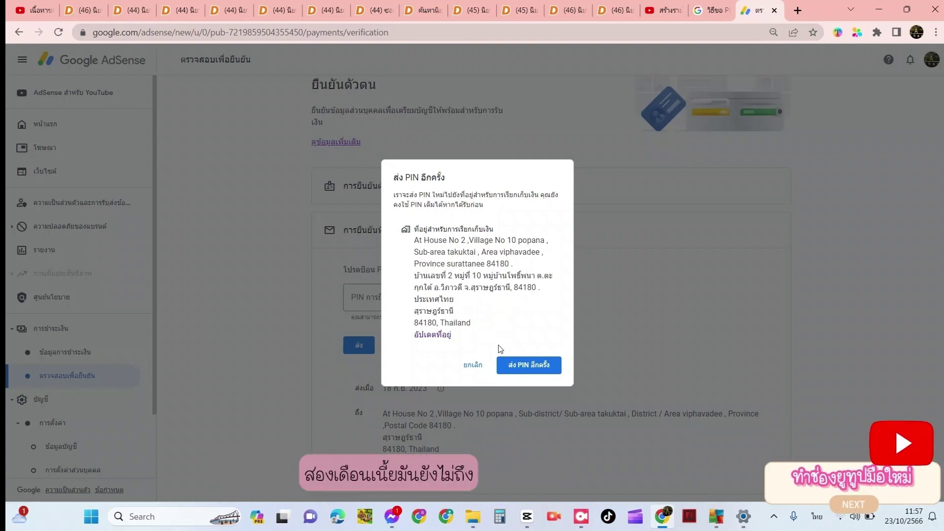
click(524, 372)
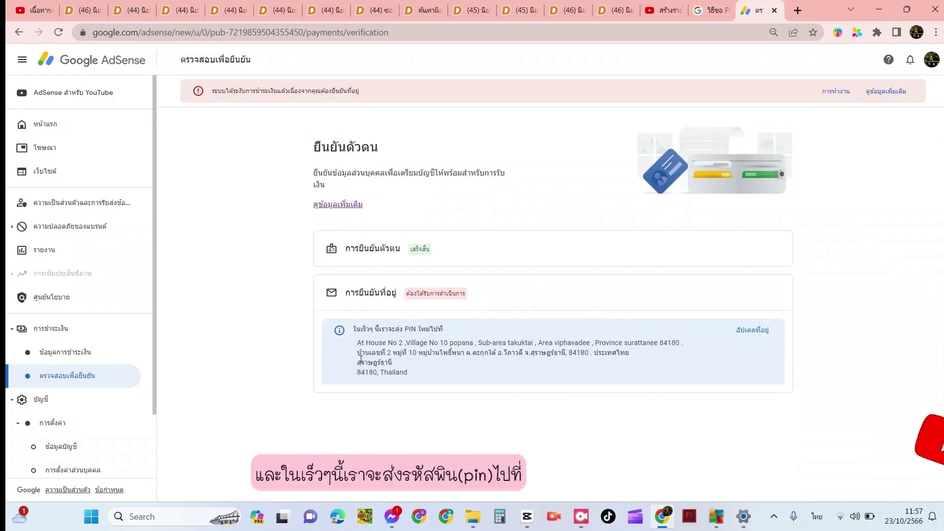
click(434, 373)
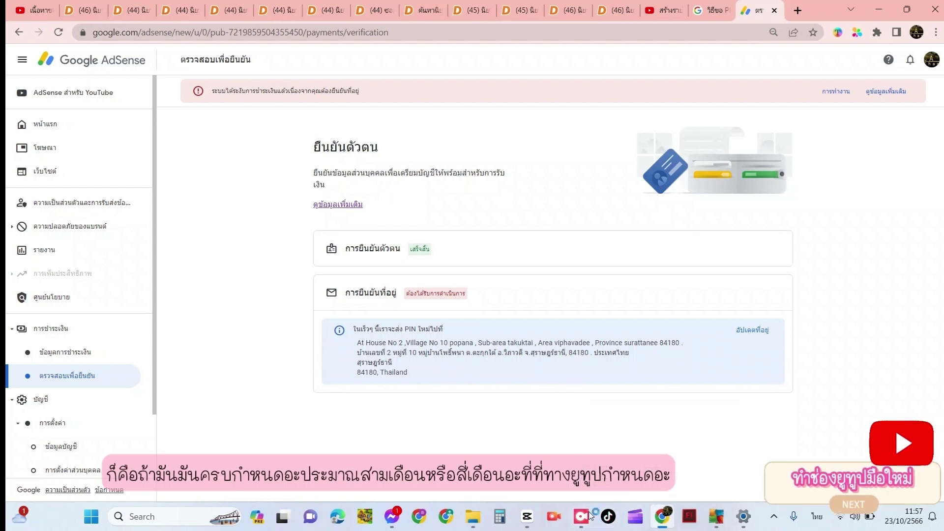
mouse_move(582, 516)
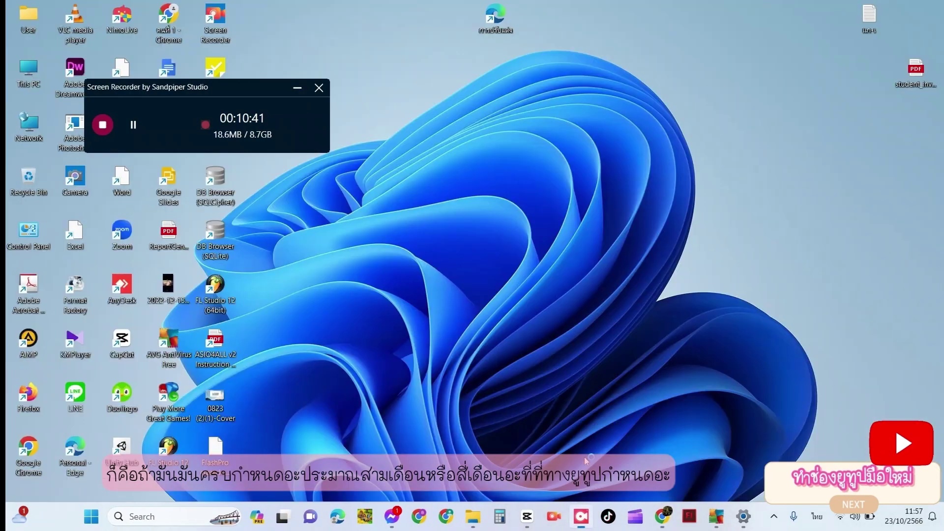
click(586, 461)
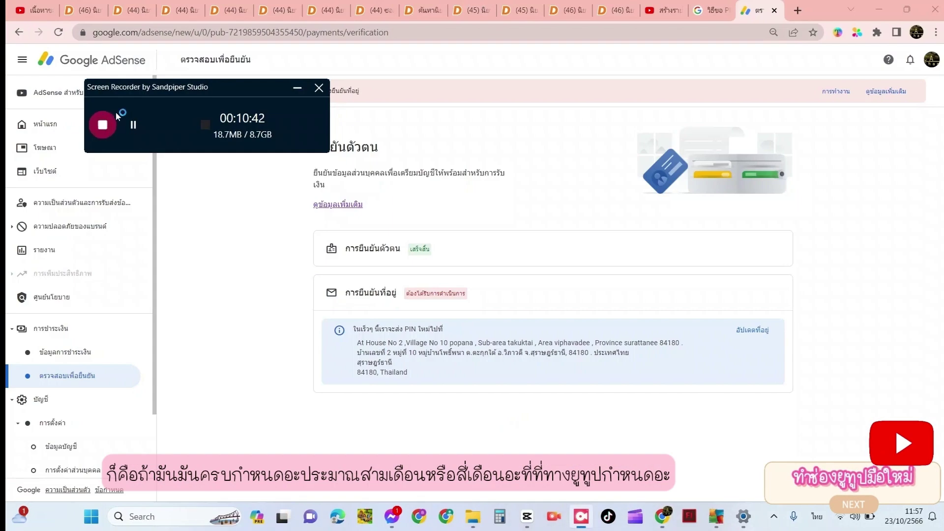